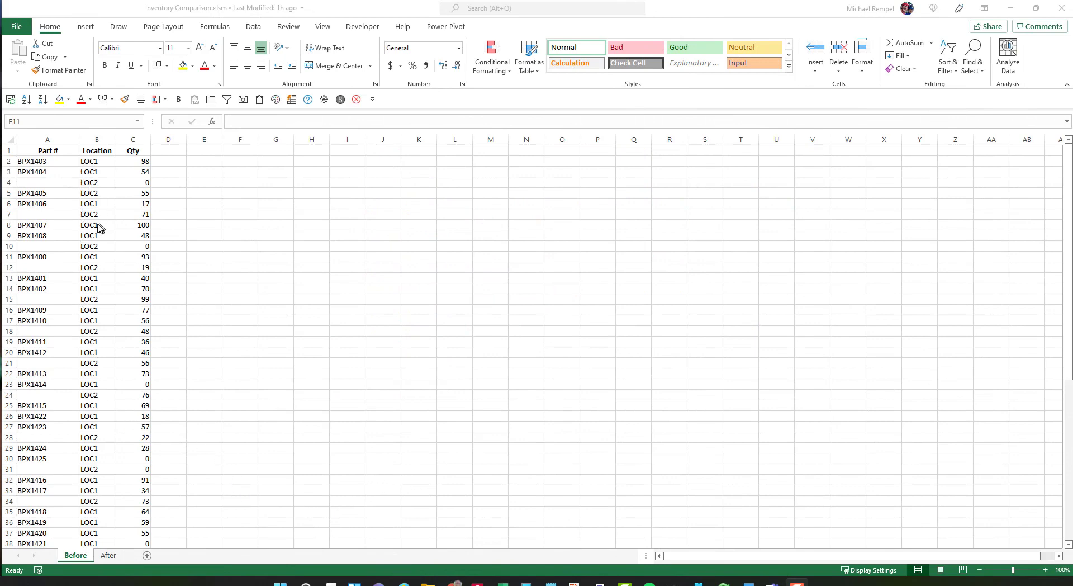
Compare the part number order, locations and quantities listed on the Before and After sheets.
scroll(98, 227, down, 11)
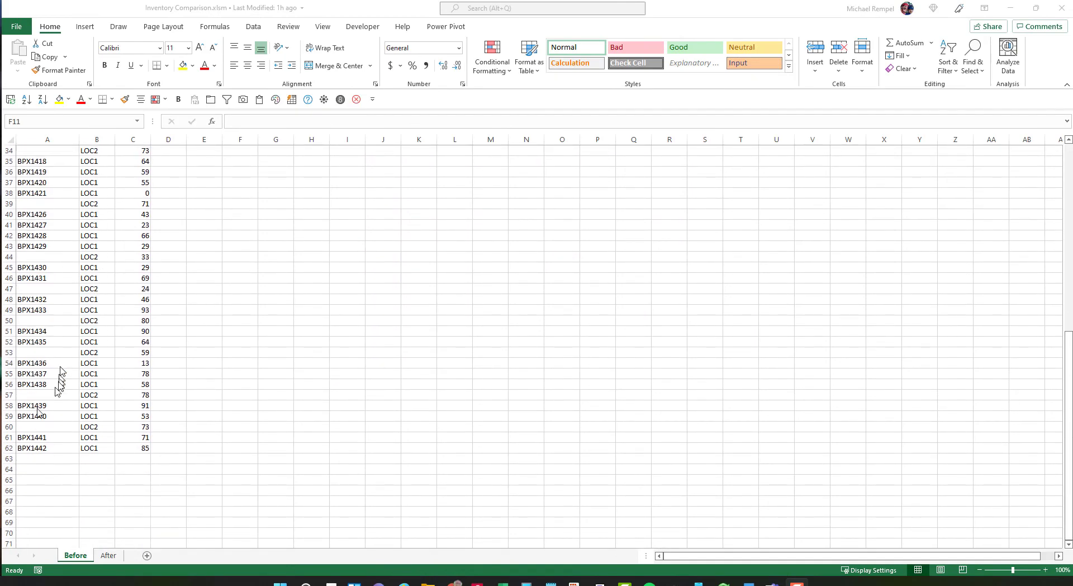
scroll(49, 453, up, 11)
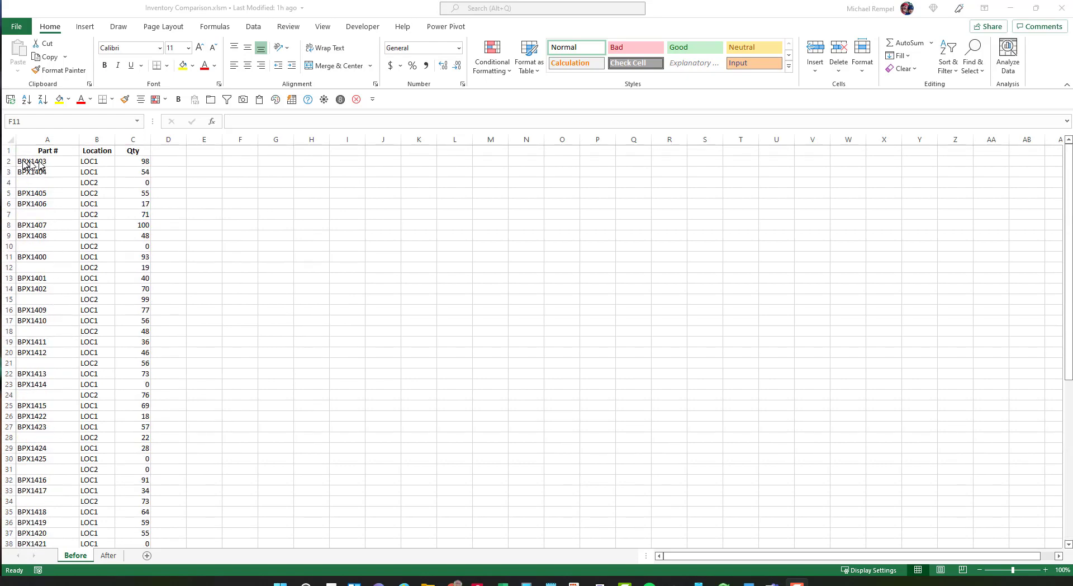
click(99, 162)
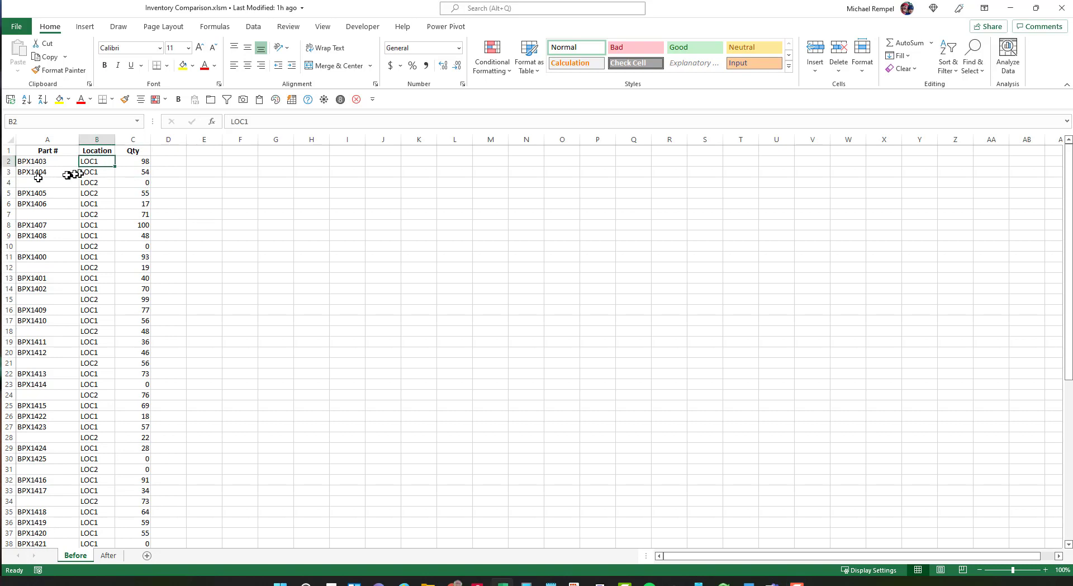
click(82, 173)
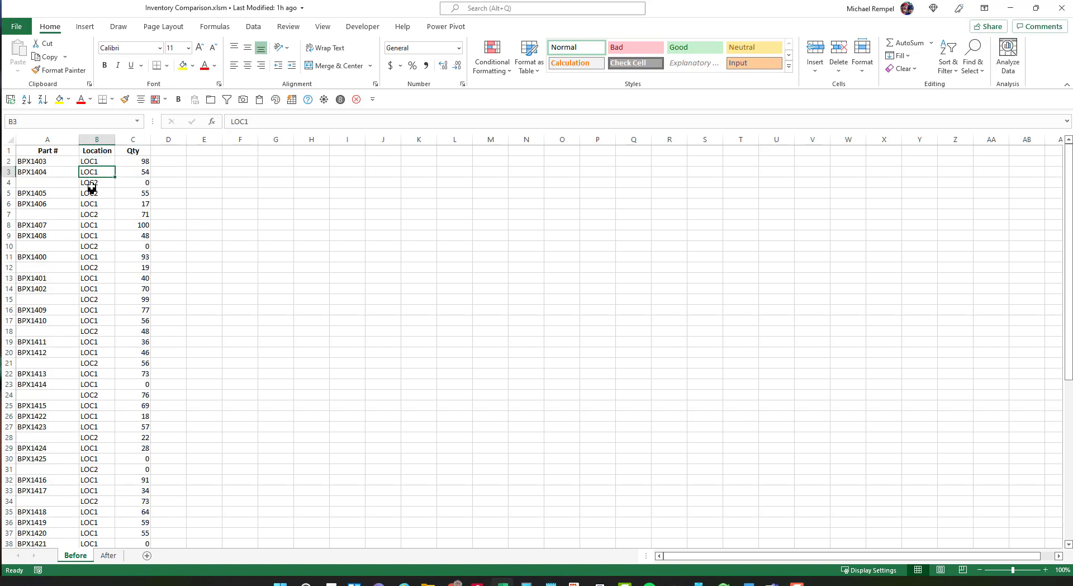
click(92, 185)
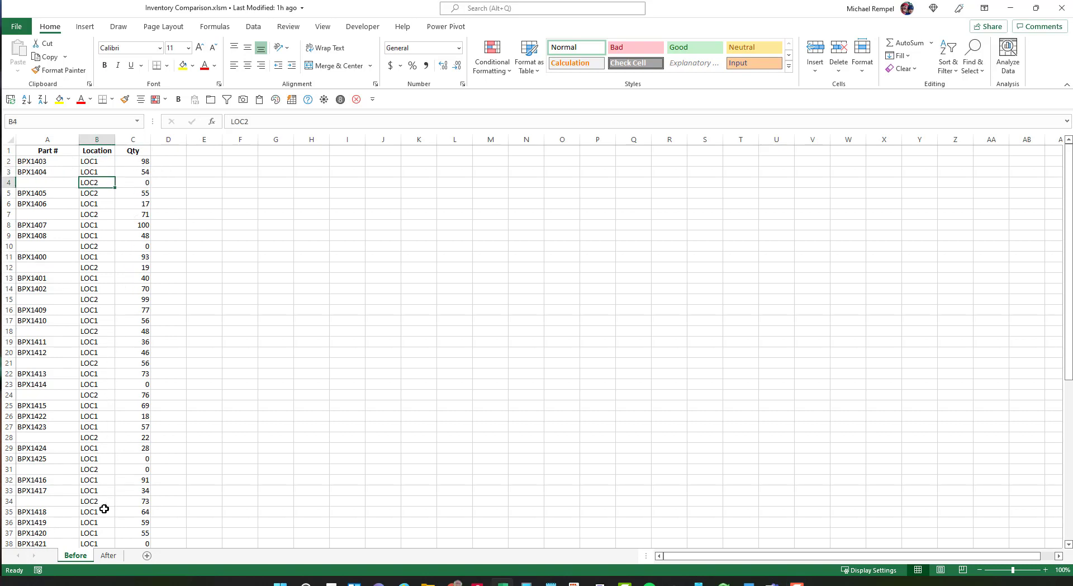
click(109, 555)
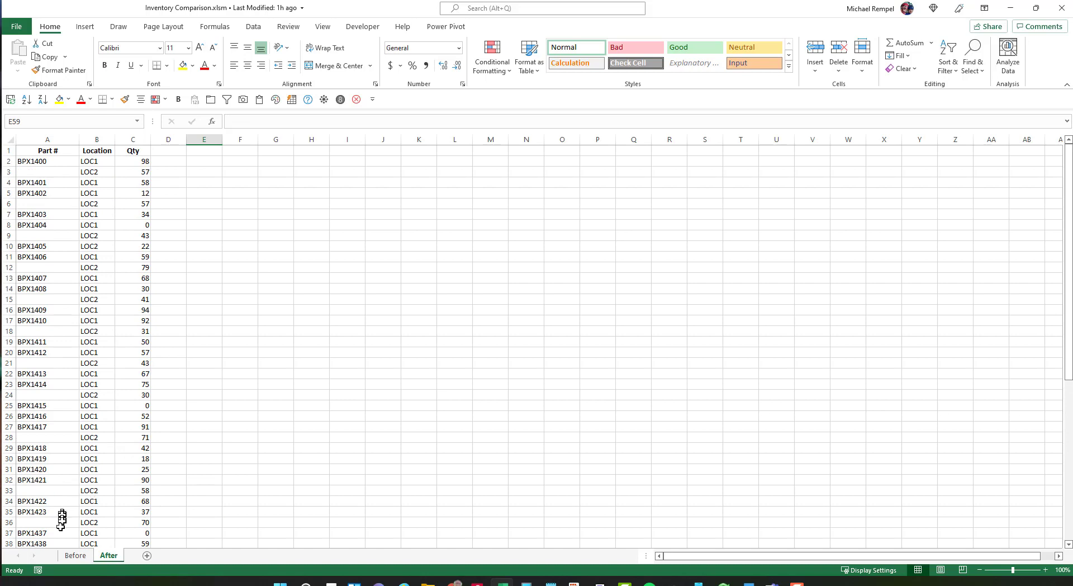
click(75, 556)
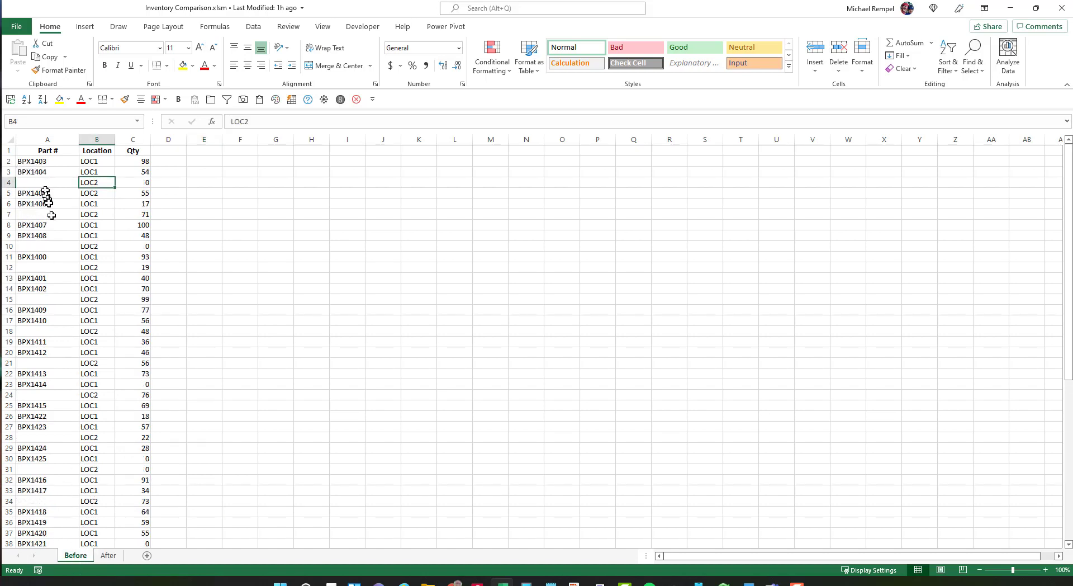
click(37, 258)
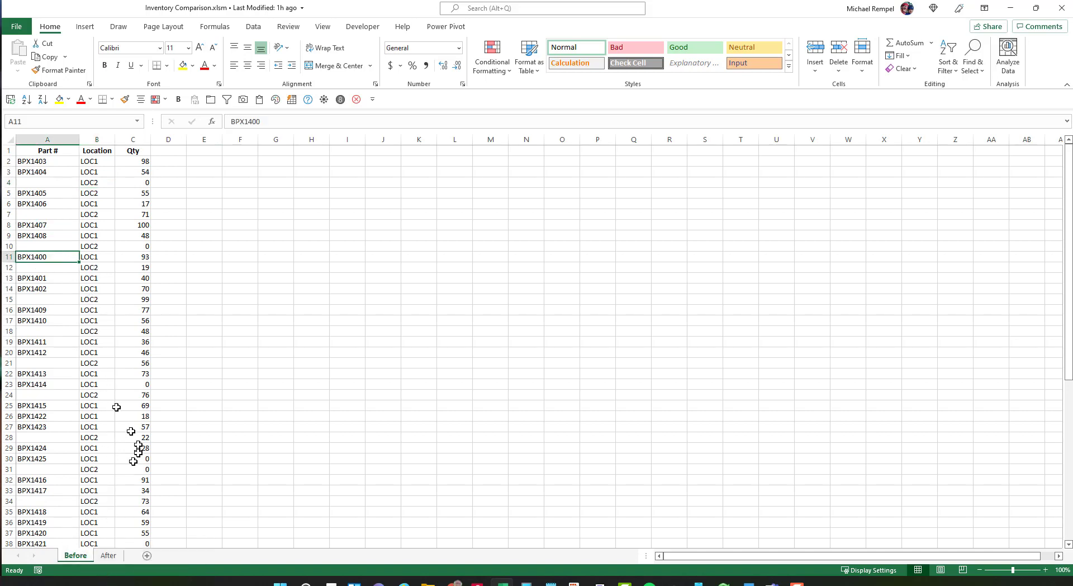
click(109, 555)
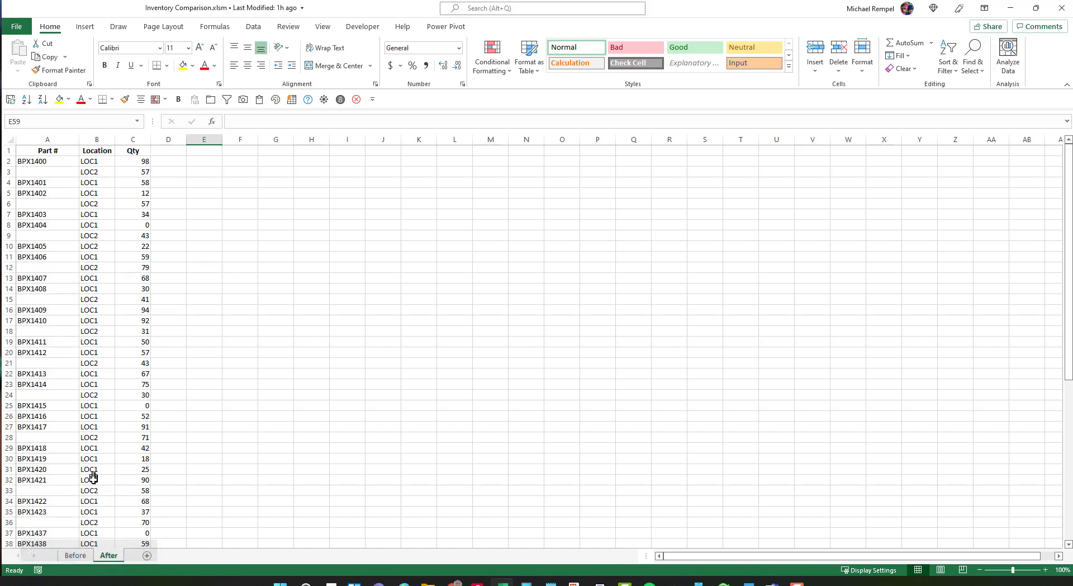
click(75, 557)
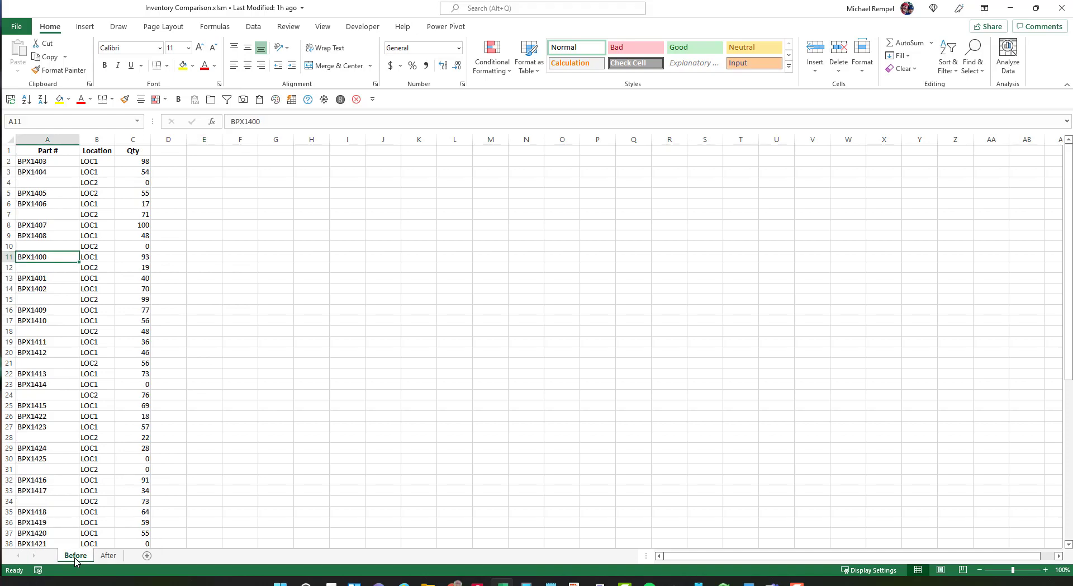
Turn the Before sheet's data A1:C62 into a table with headers and open it in the Power Query Editor.
click(101, 299)
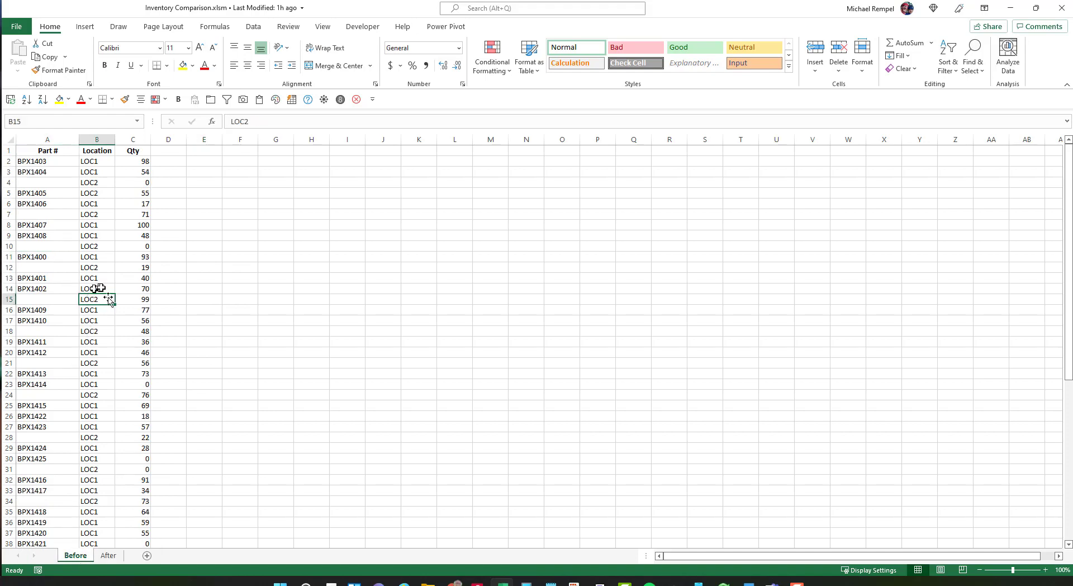
click(251, 29)
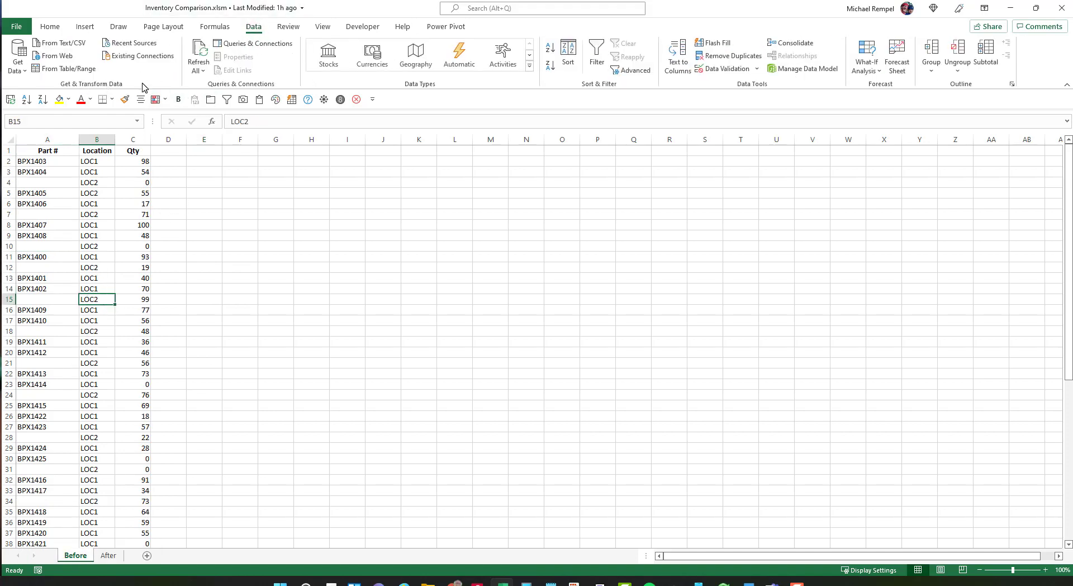
click(66, 69)
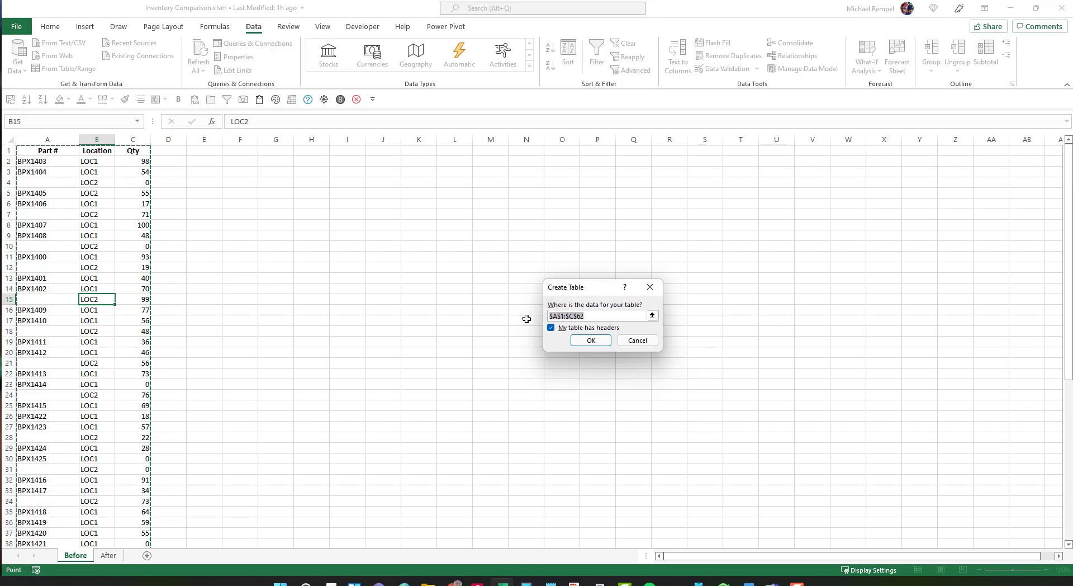
click(587, 342)
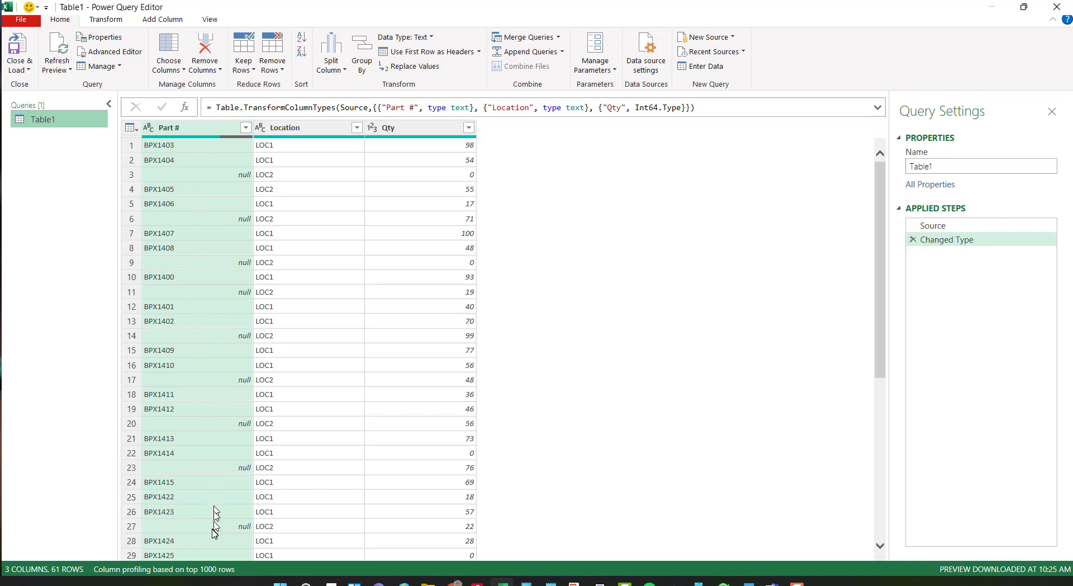
Fill the empty cells of the Part # column down with the part number above them.
click(118, 21)
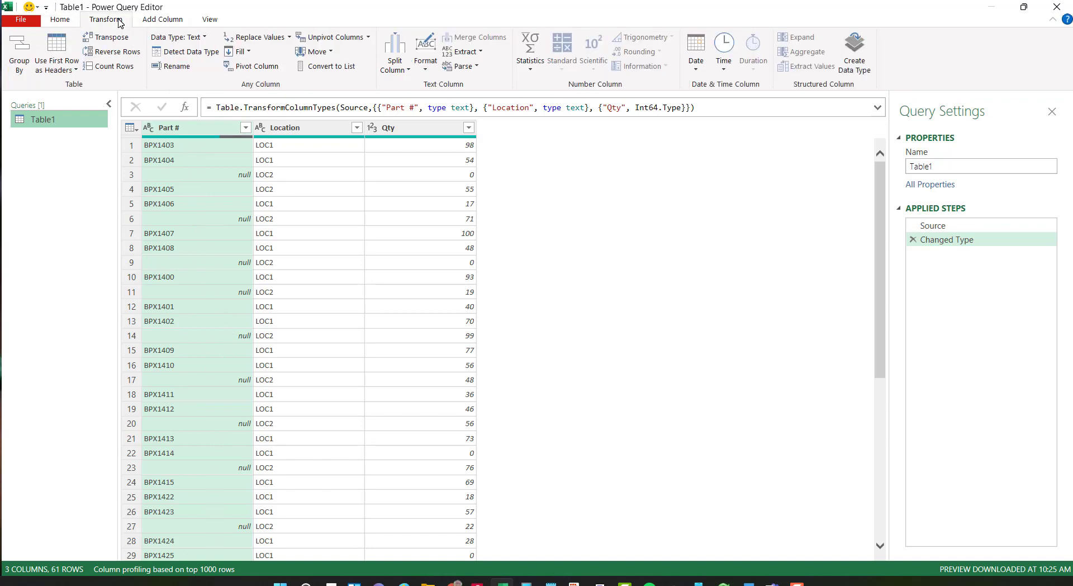
click(250, 53)
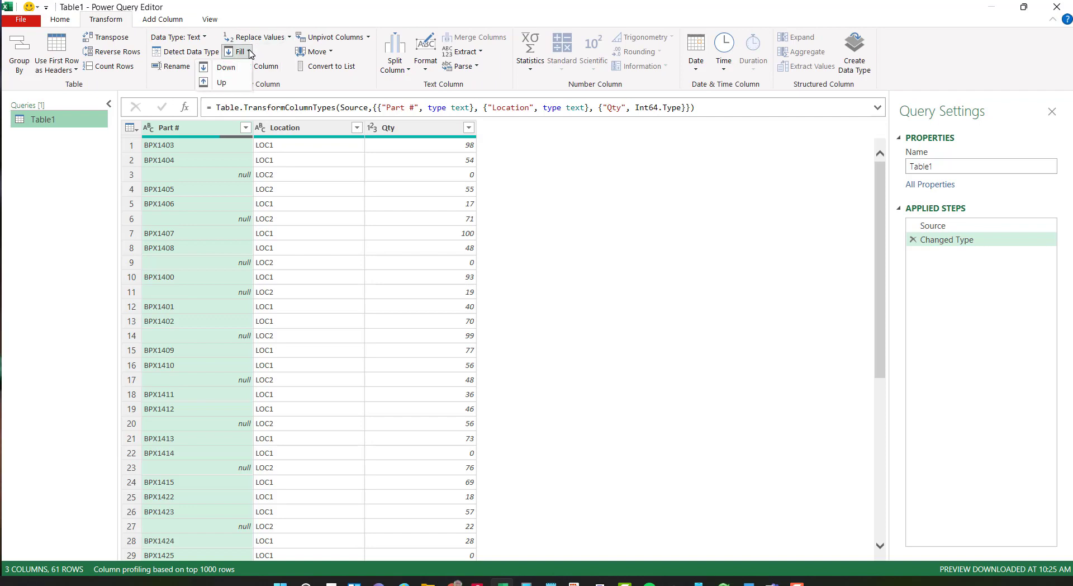
click(223, 69)
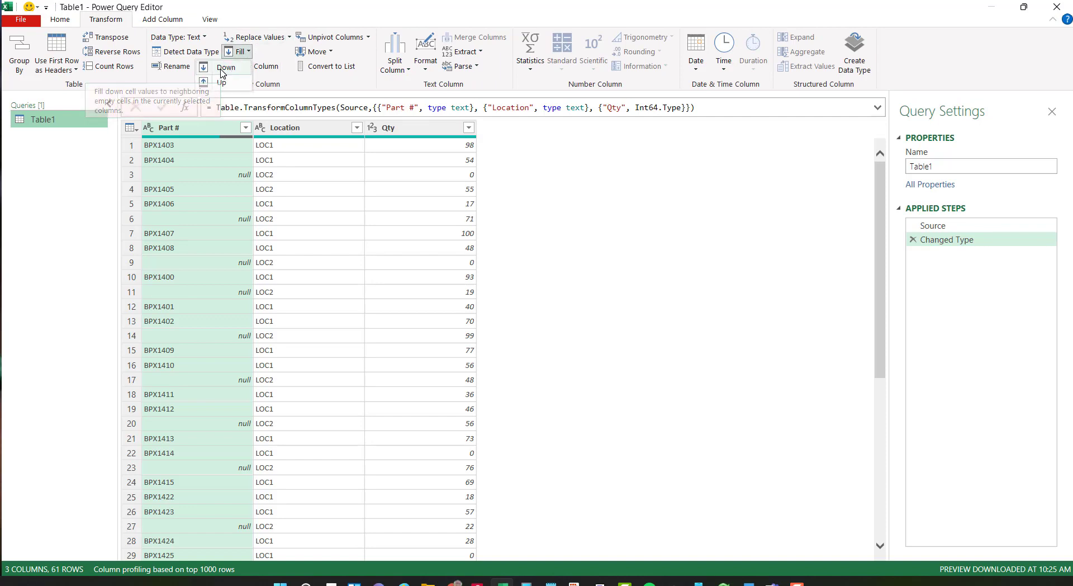
click(185, 161)
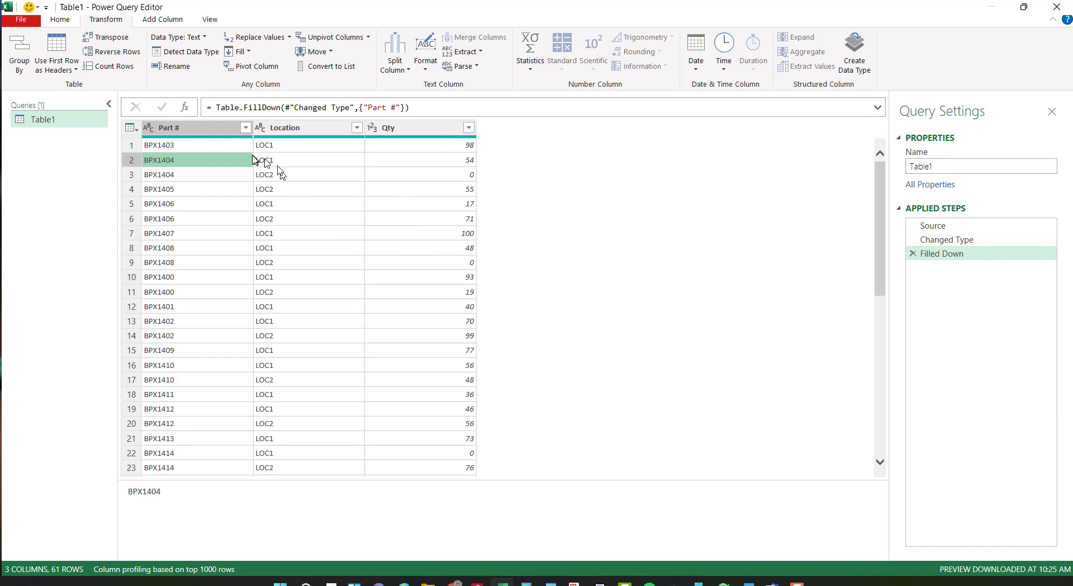
Add a column named Part & Loc that merges the Part # and Location columns with a space separator.
click(197, 131)
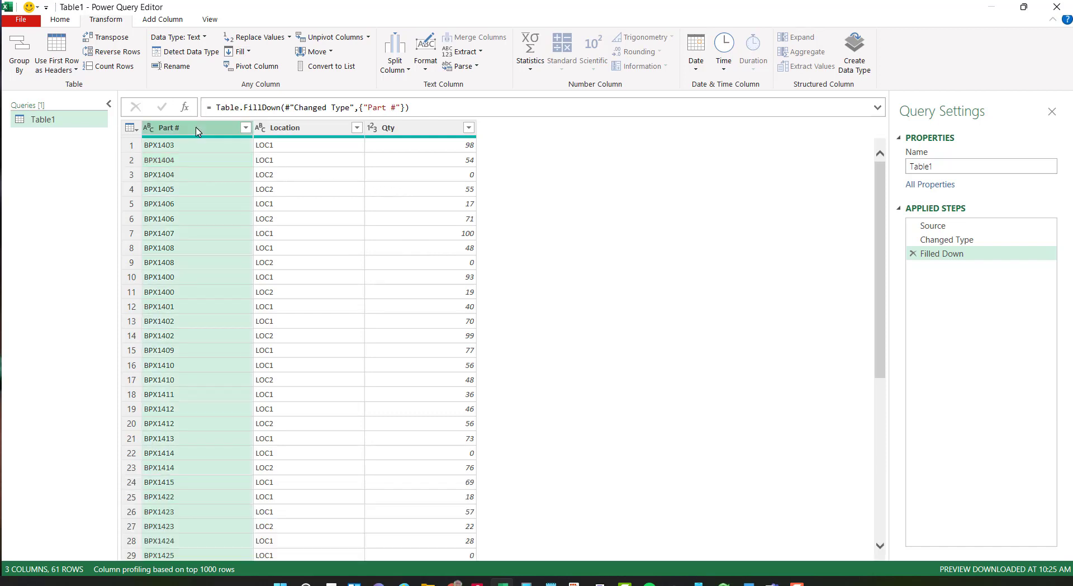
ctrl+click(307, 128)
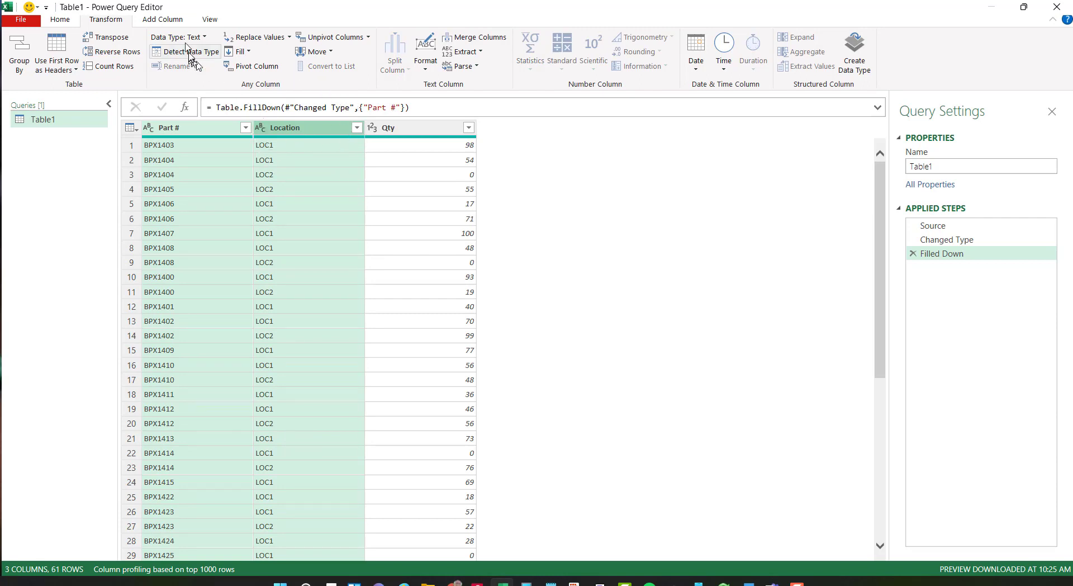
click(173, 21)
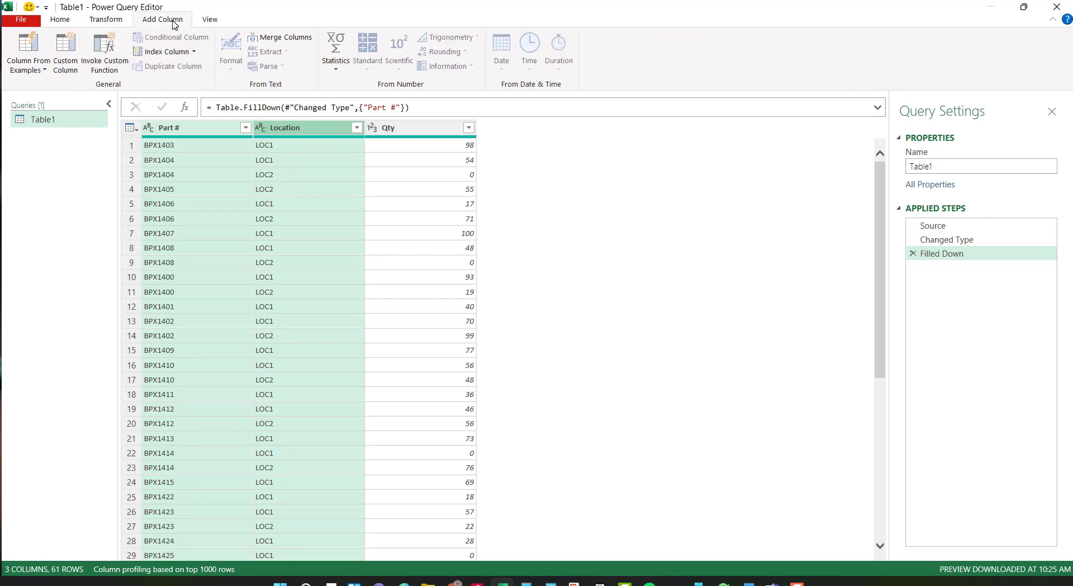
click(300, 39)
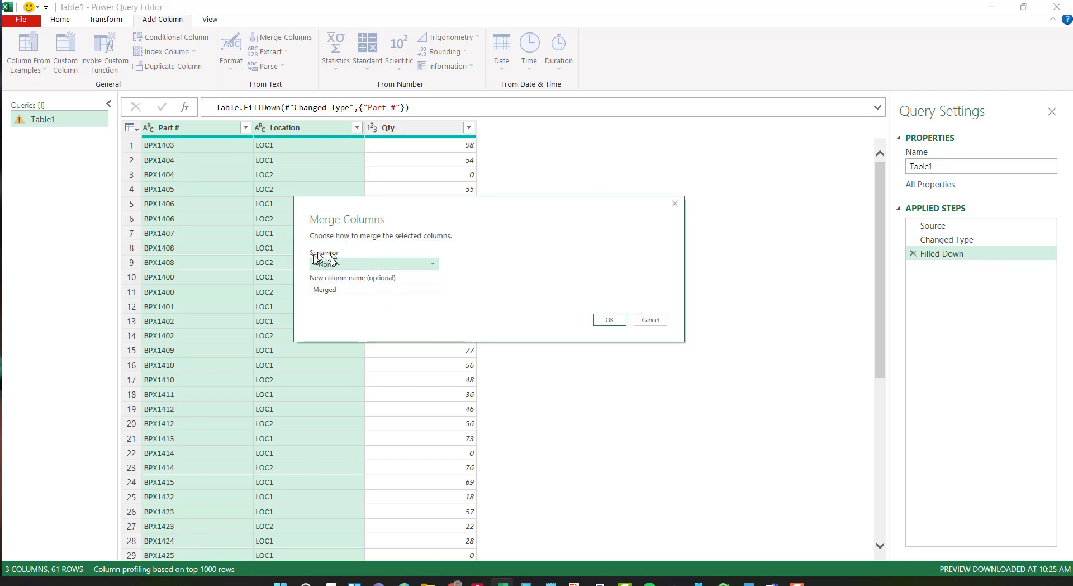
click(435, 264)
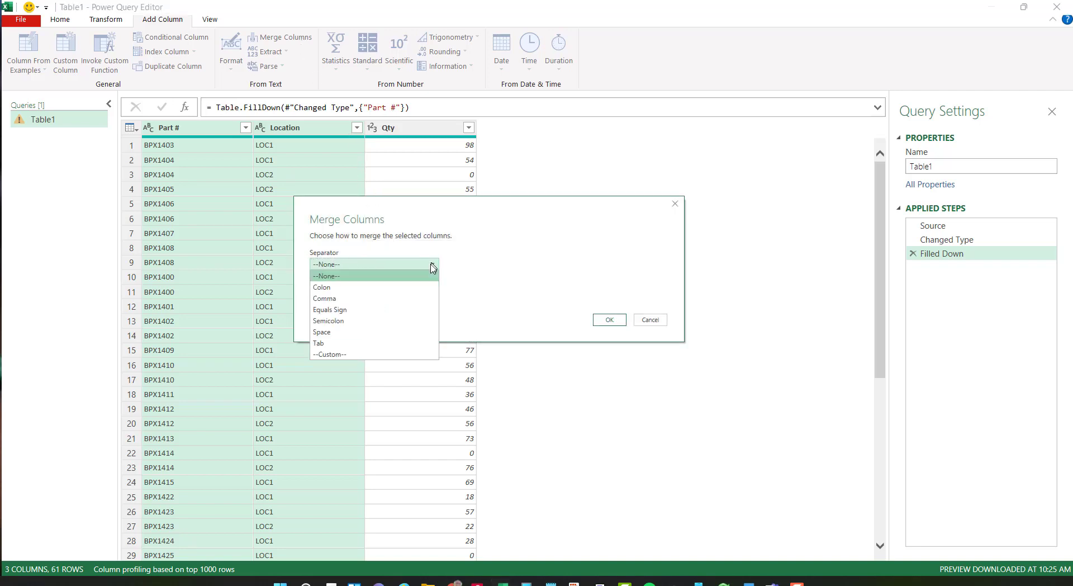
click(337, 332)
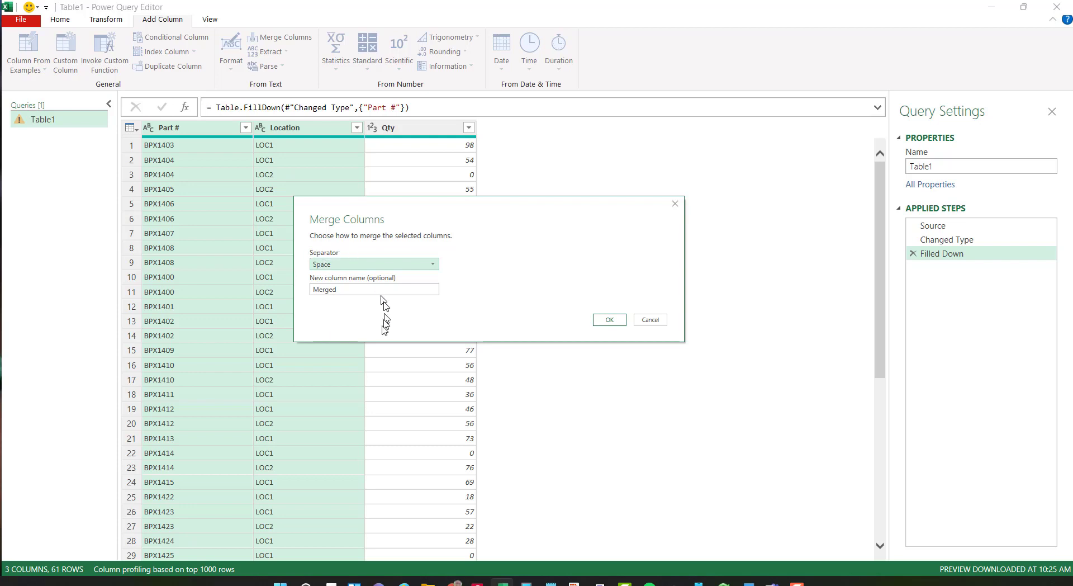
double_click(347, 289)
key(BackSpace)
text(Part & Loc)
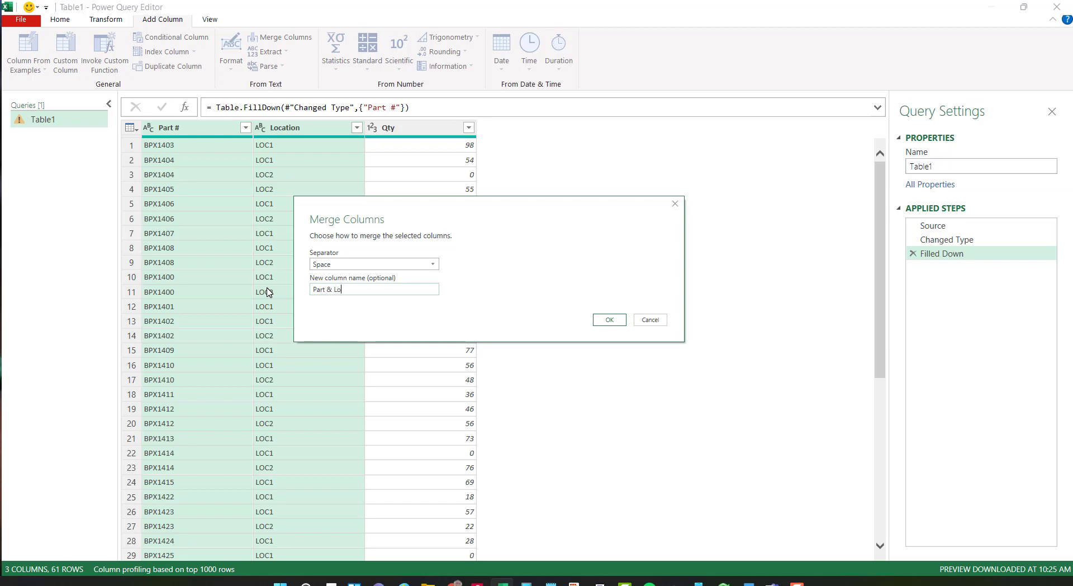
click(609, 319)
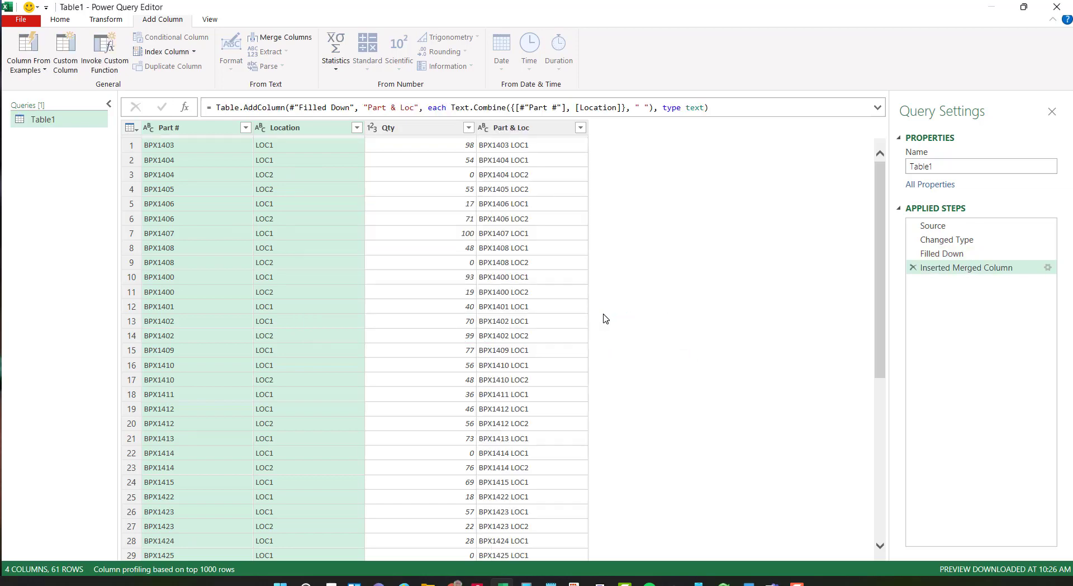
Move the Part & Loc column between Location and Qty, and rename the query as Before.
click(503, 128)
drag(503, 130, 370, 131)
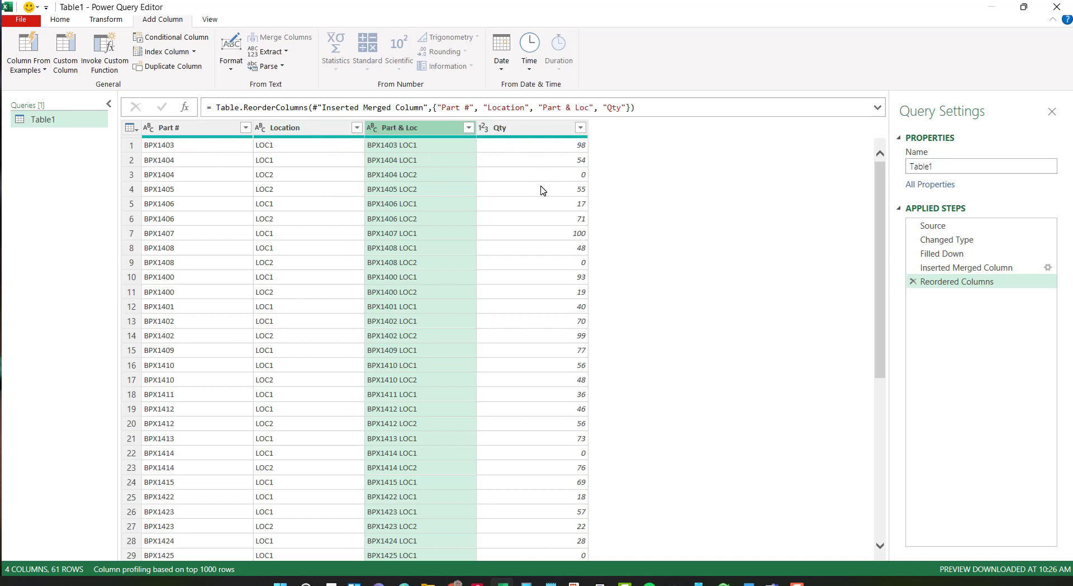
click(955, 166)
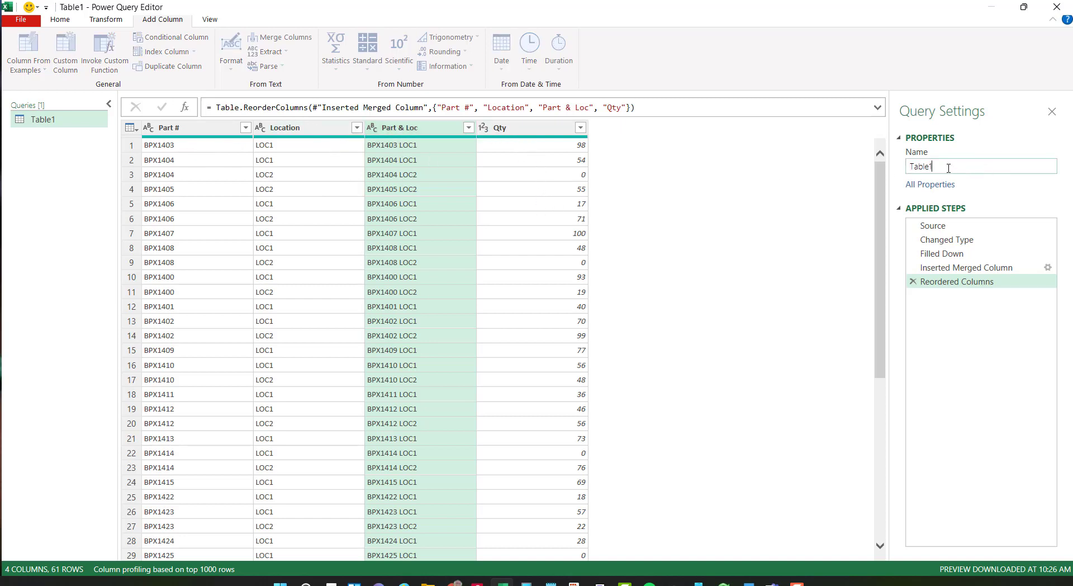
text(Before)
key(Tab)
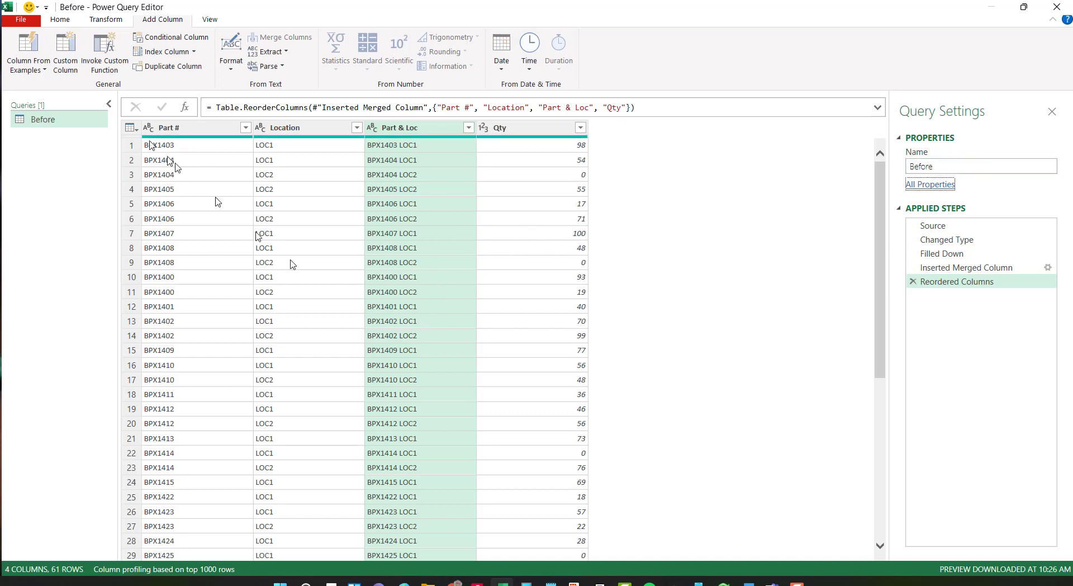
Load the Before query into the workbook as a connection only, and widen the list of queries.
click(61, 20)
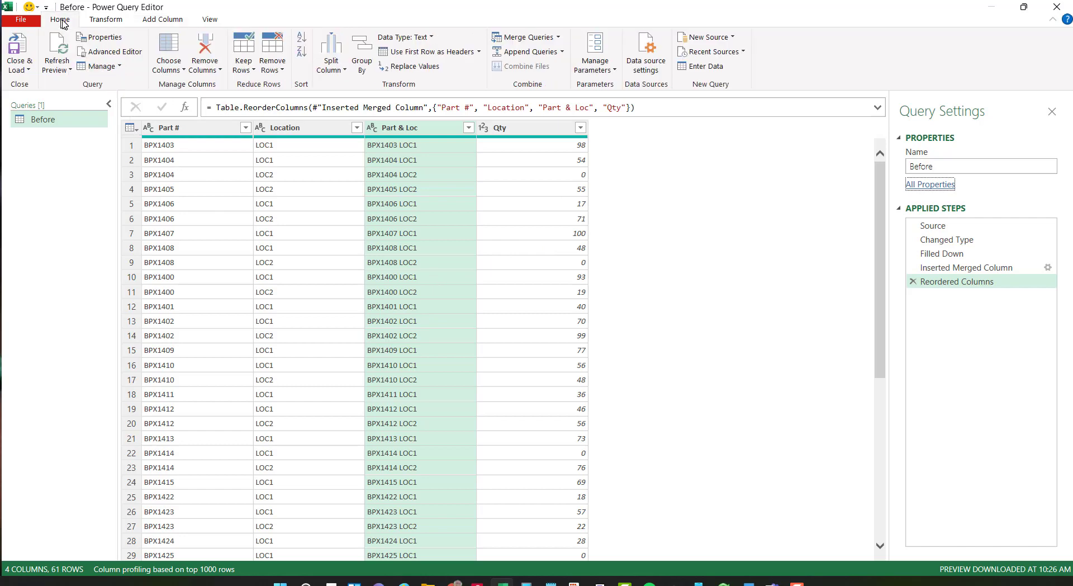
click(29, 72)
click(50, 100)
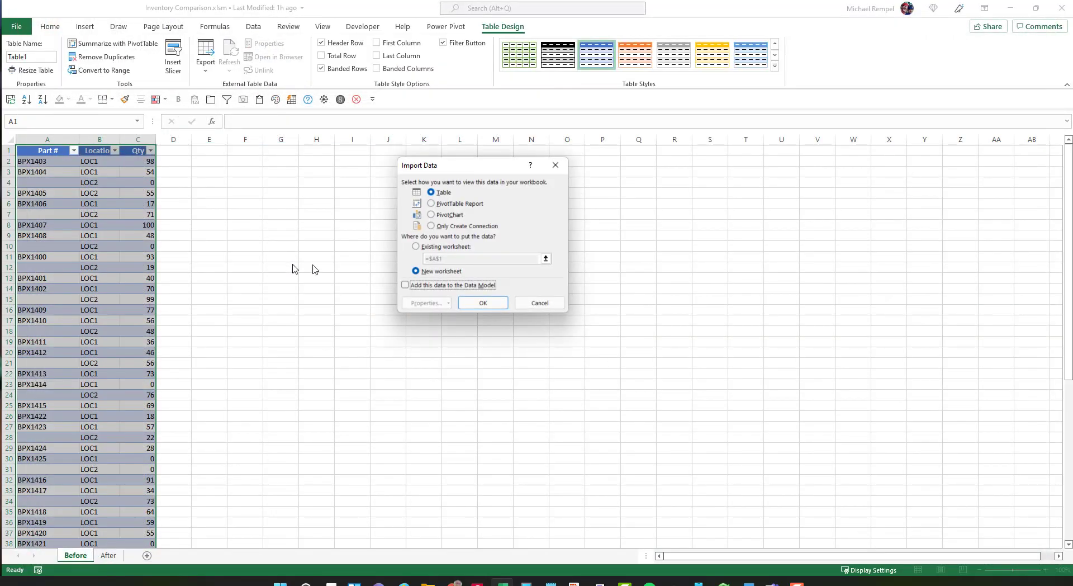
click(431, 226)
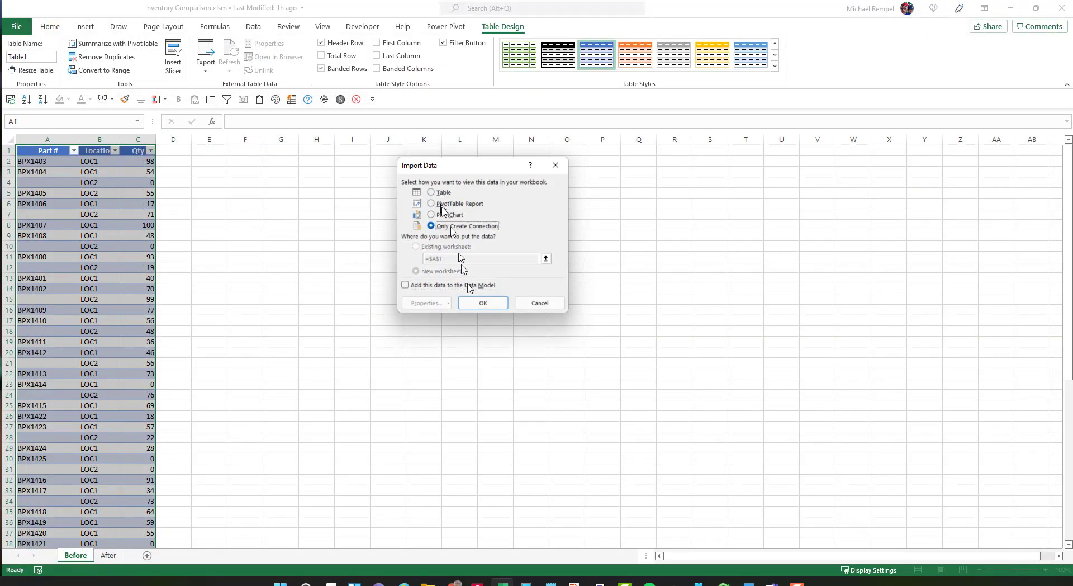
click(474, 304)
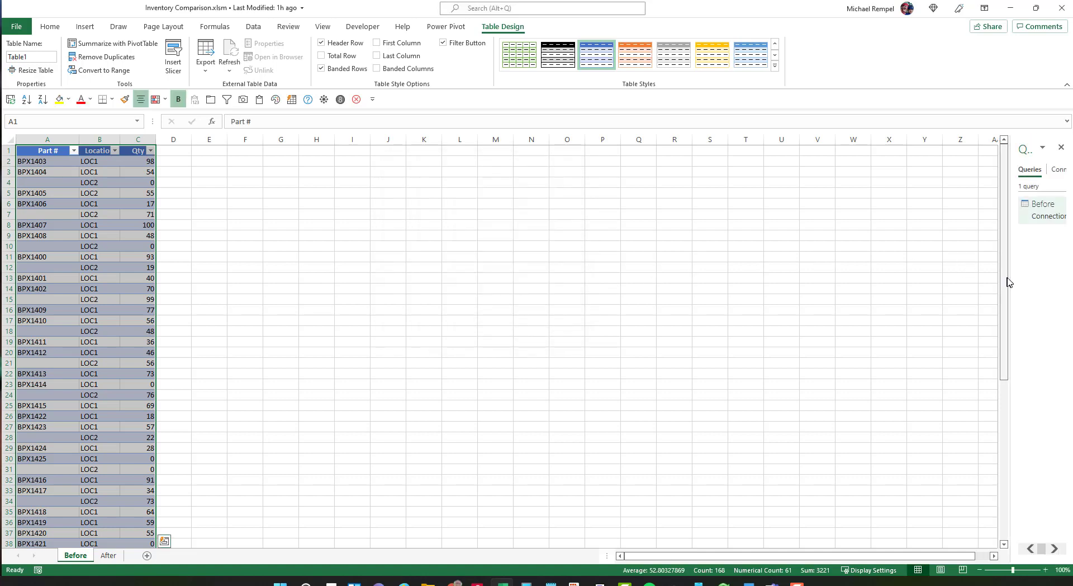
drag(1009, 282, 936, 275)
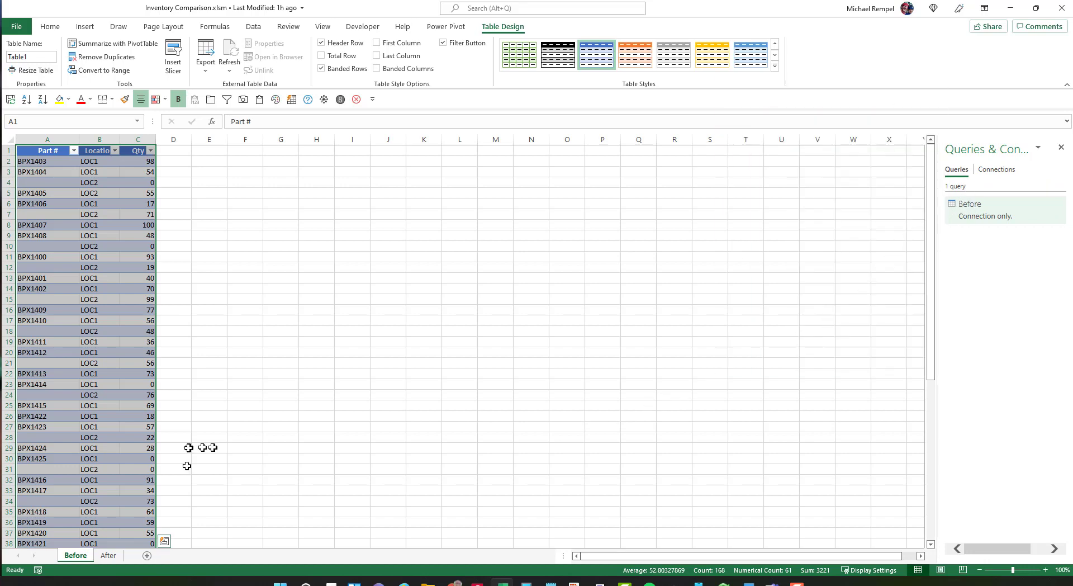
Convert the inventory list on the After sheet into a table with headers and open it in the Power Query Editor.
click(110, 557)
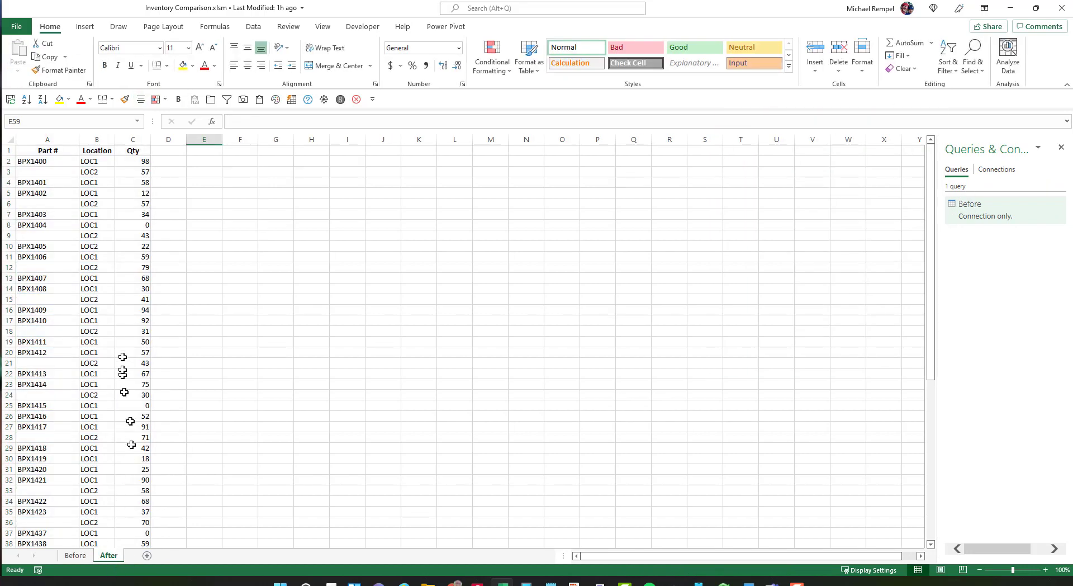
click(94, 276)
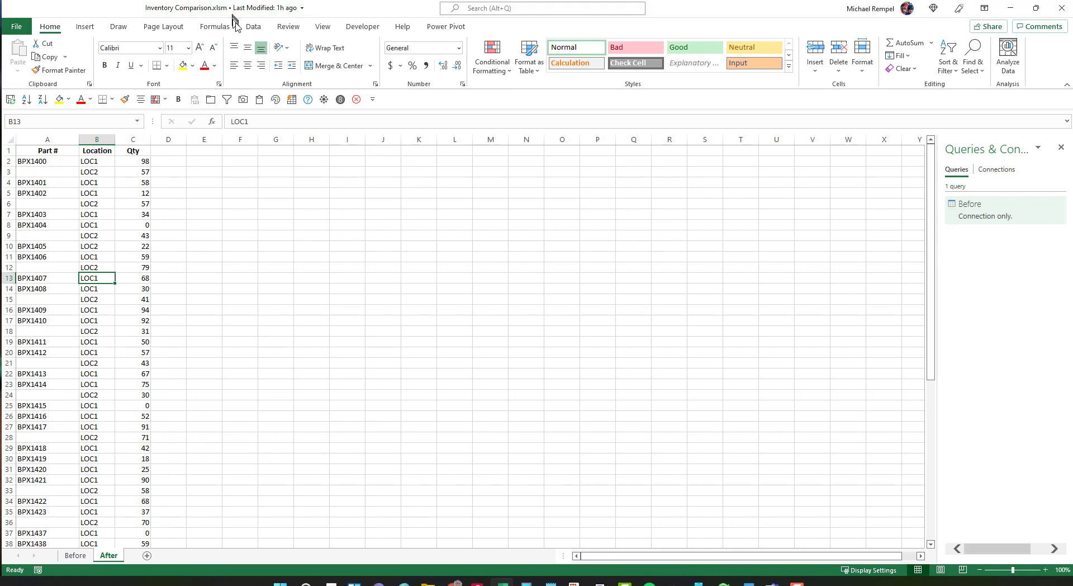
click(254, 28)
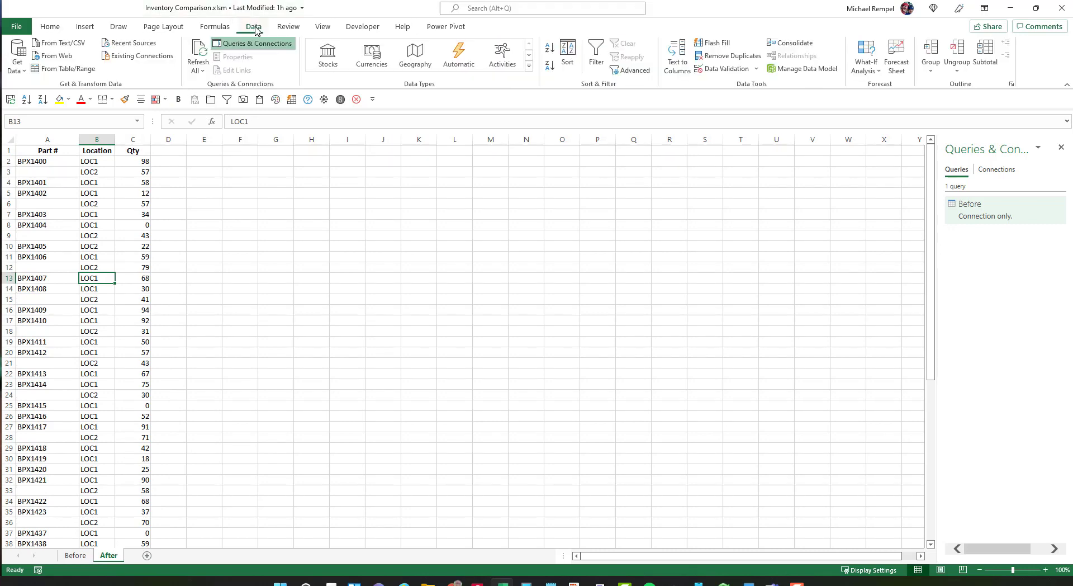
click(83, 69)
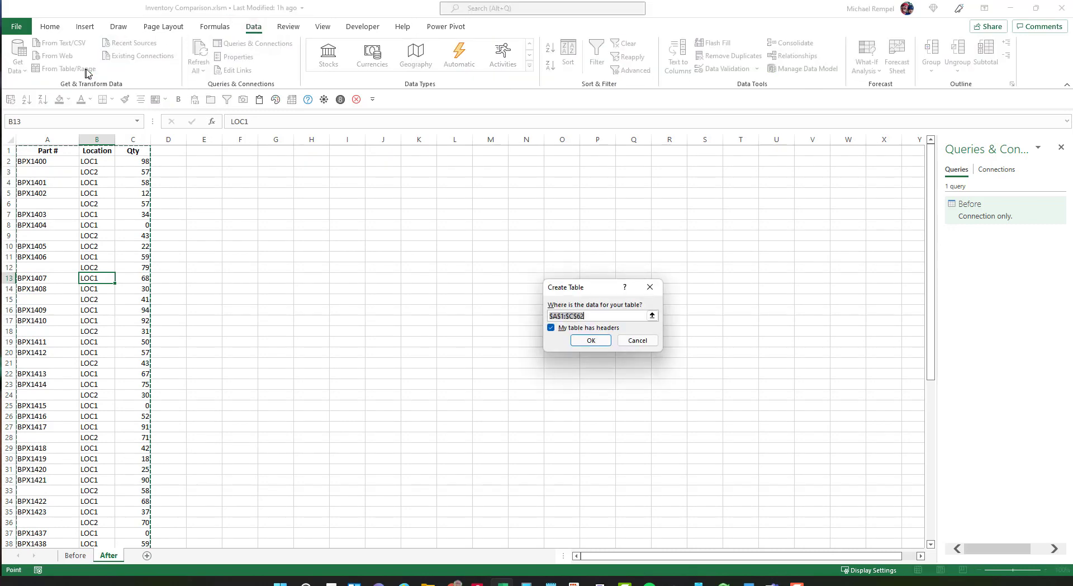
click(578, 342)
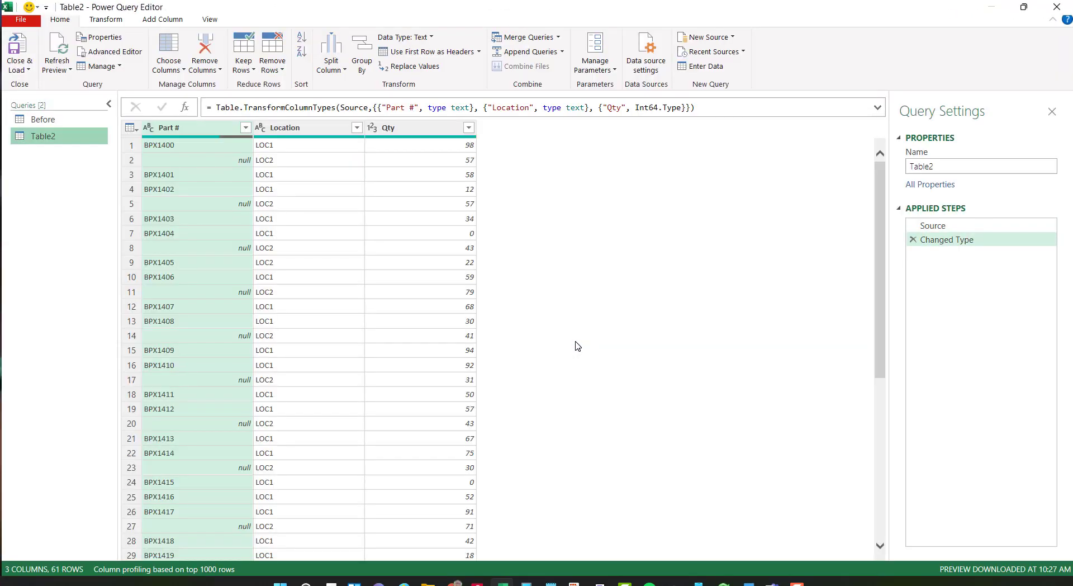
Fill the blank Part # cells of the new query down with the part number above them.
click(112, 24)
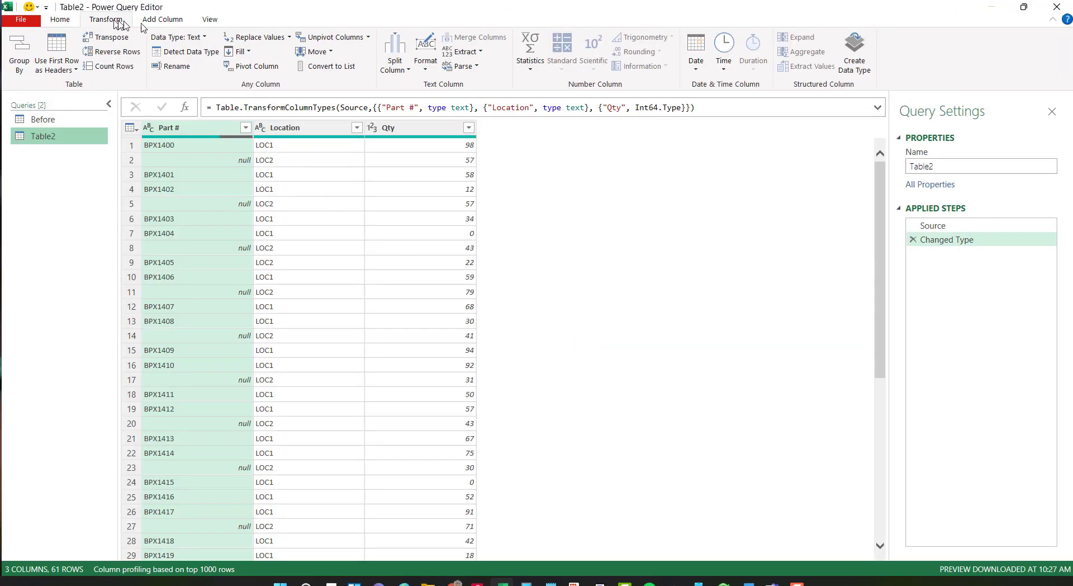
click(249, 52)
click(238, 68)
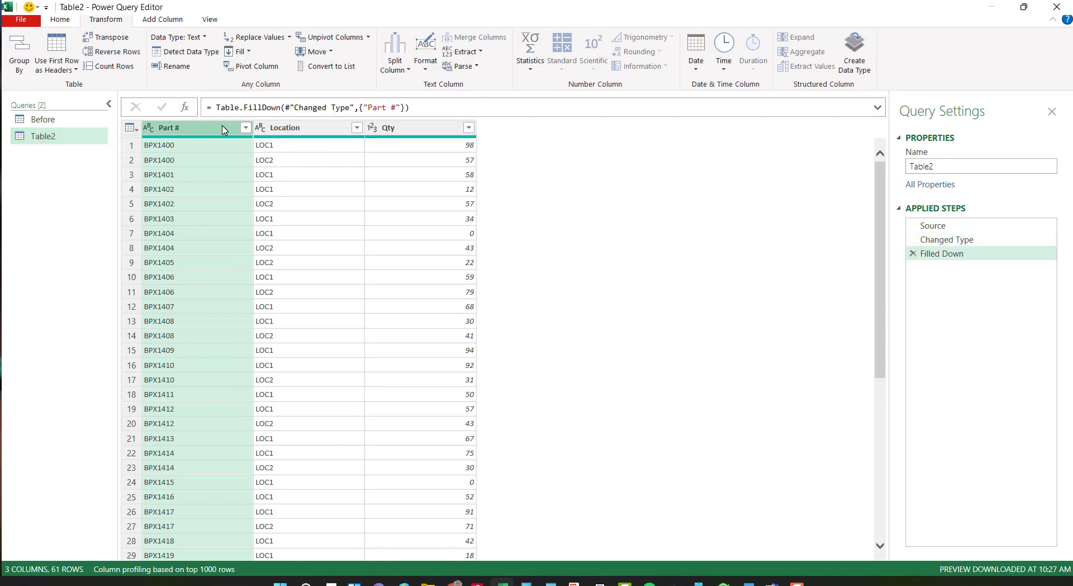
Add a column named Part & Loc that merges the Part # and Location columns of Table2, separated by a space.
ctrl+click(321, 133)
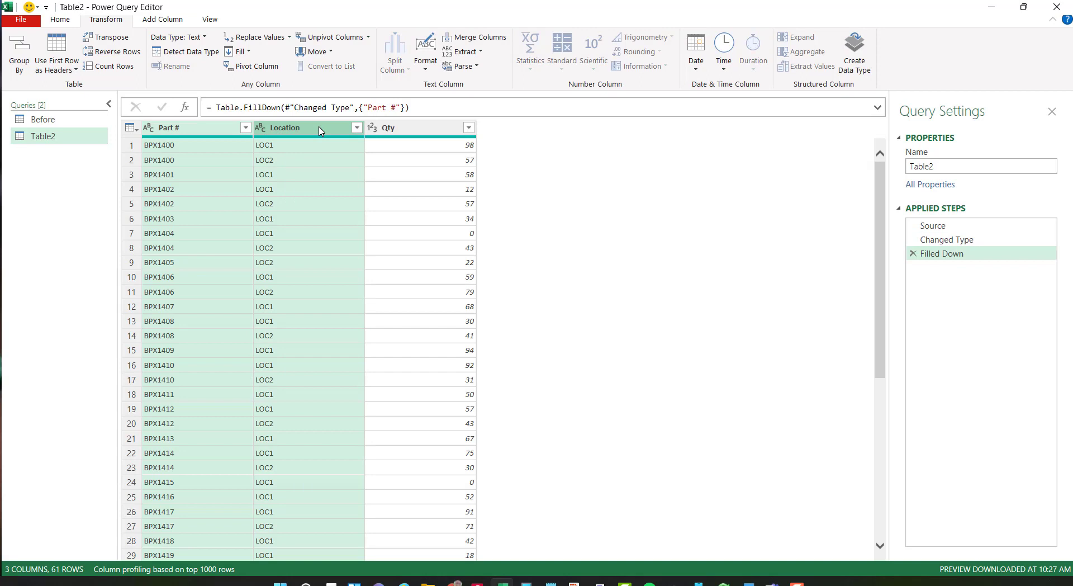
click(162, 19)
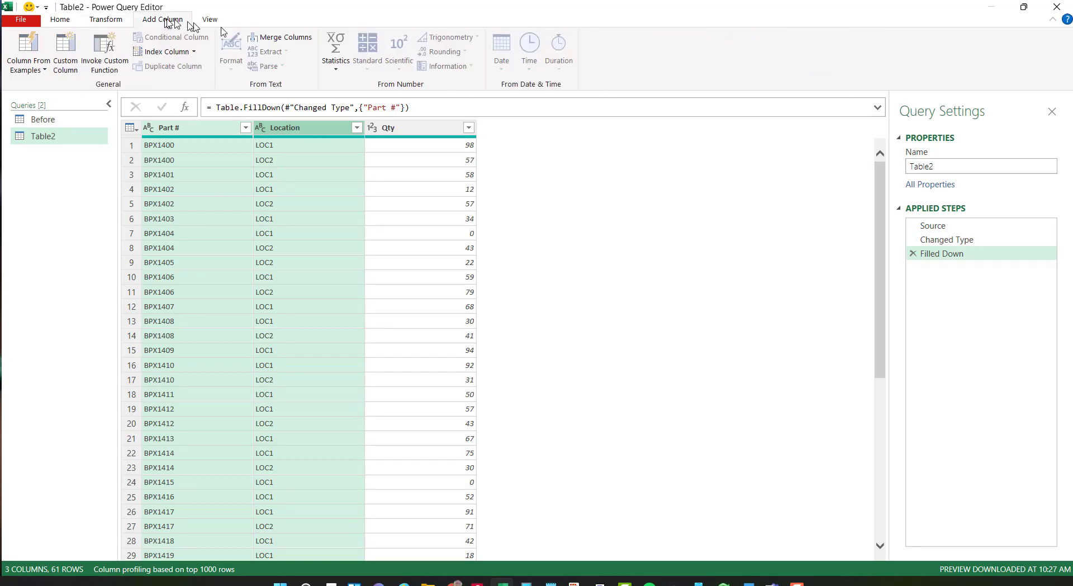
click(282, 40)
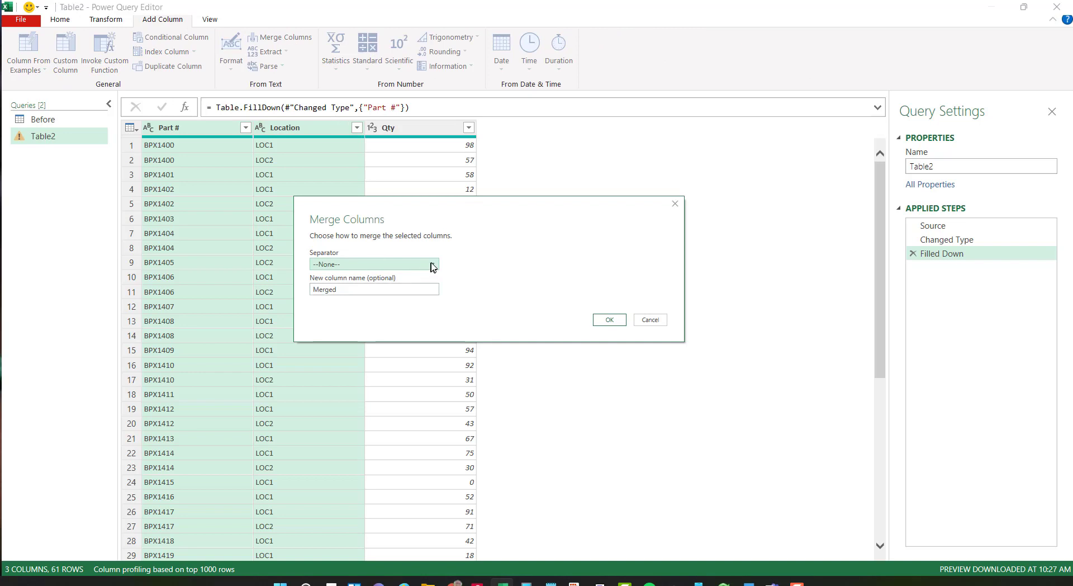
click(434, 267)
key(Escape)
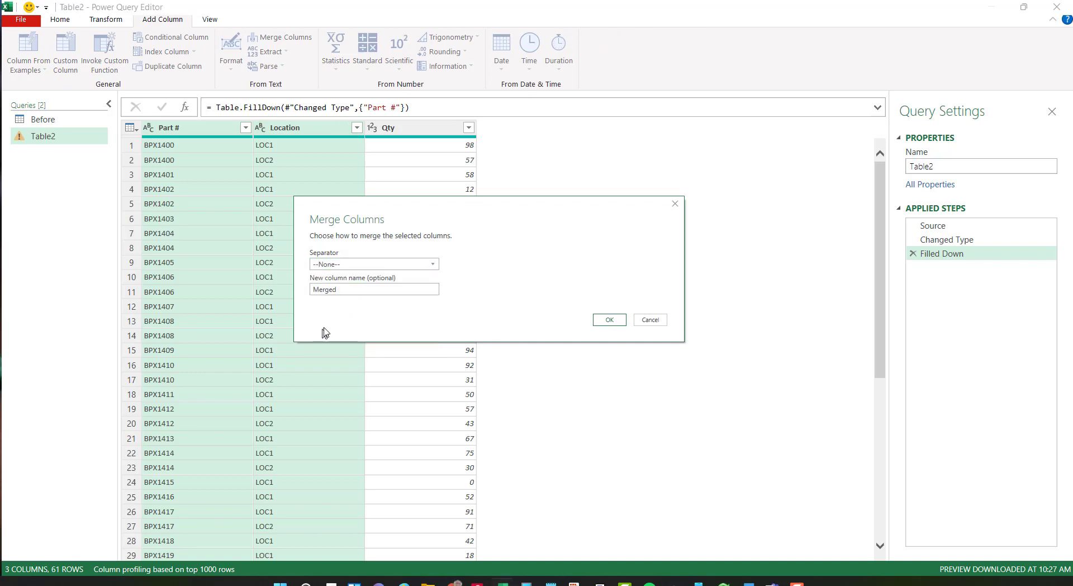
click(325, 332)
double_click(341, 292)
text(Part & Loc)
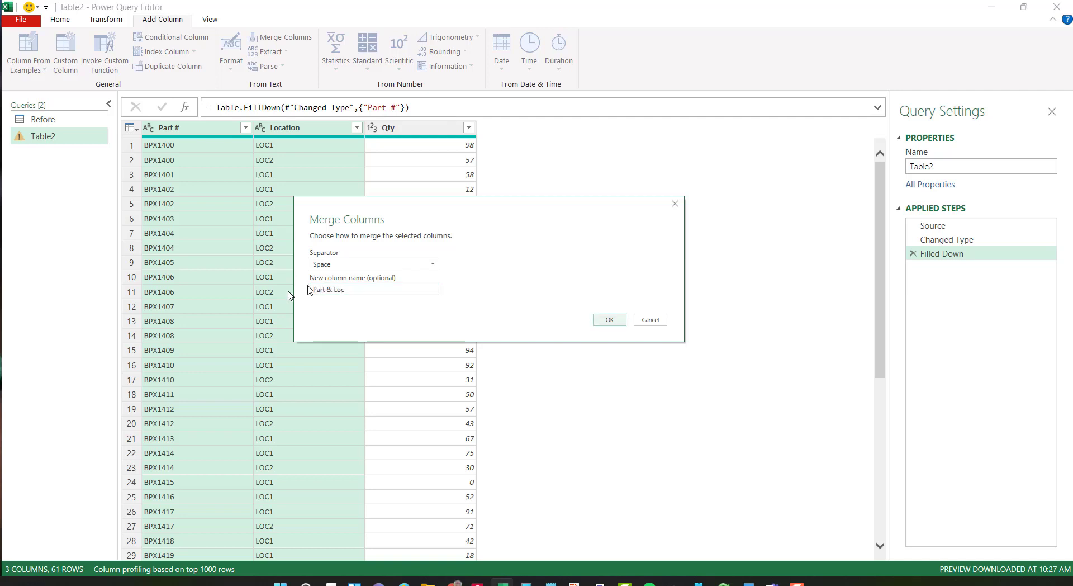
click(602, 321)
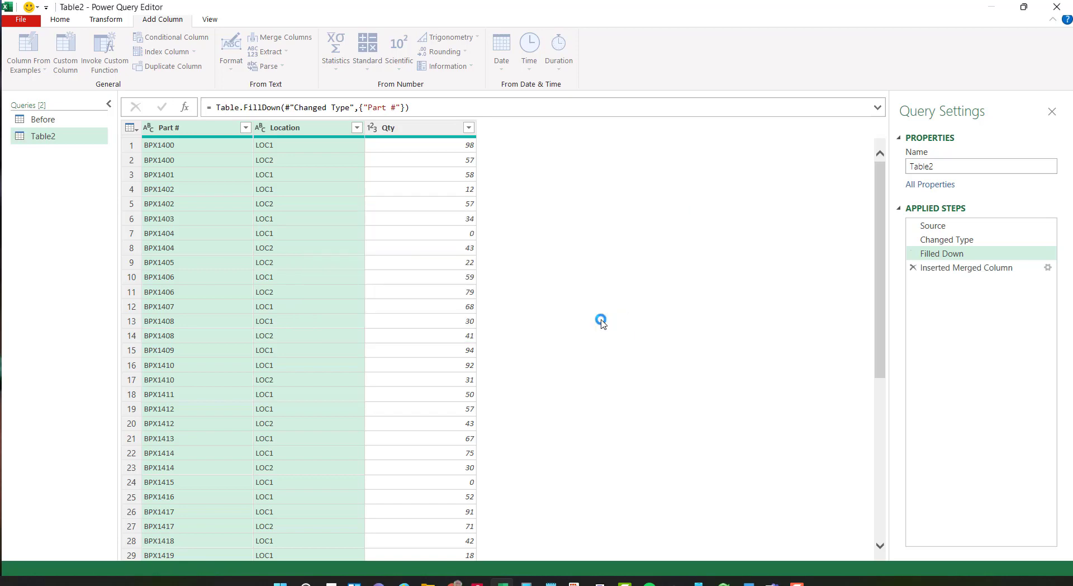
Place the Part & Loc column between Location and Qty, and rename the query as After.
click(537, 131)
drag(534, 132, 382, 135)
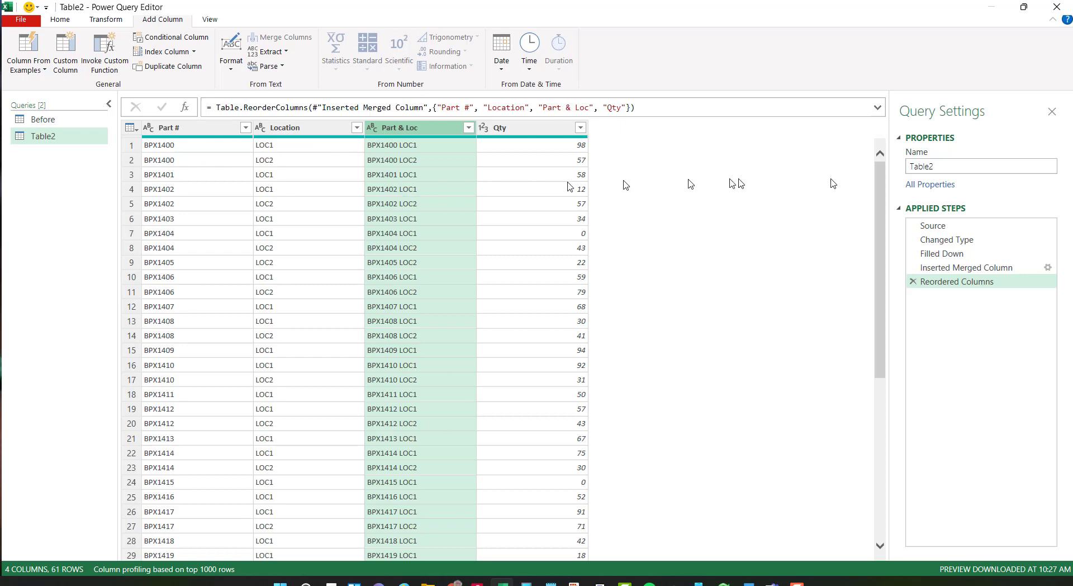
double_click(959, 166)
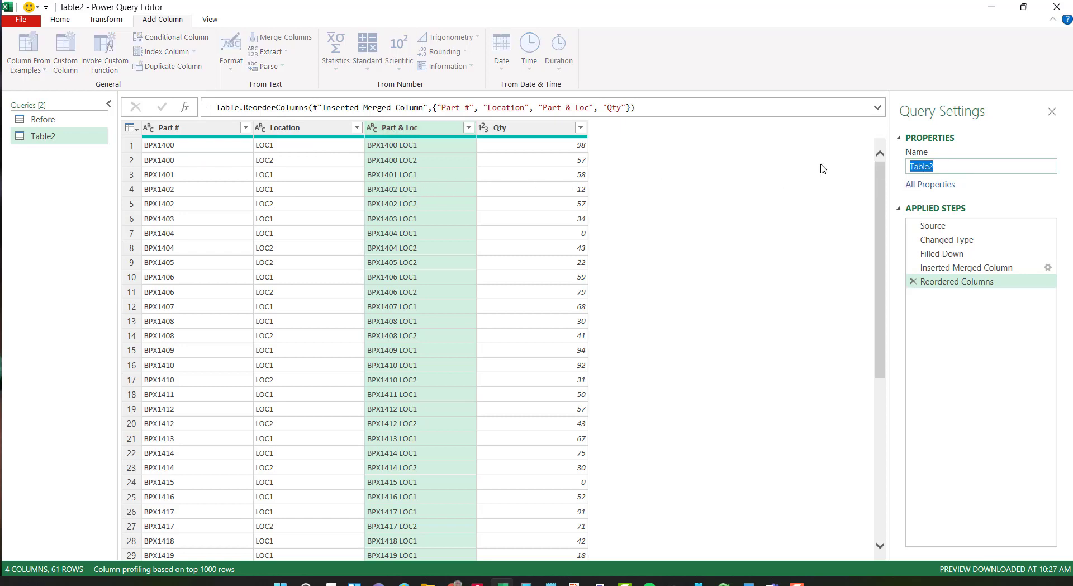
text(After)
key(Tab)
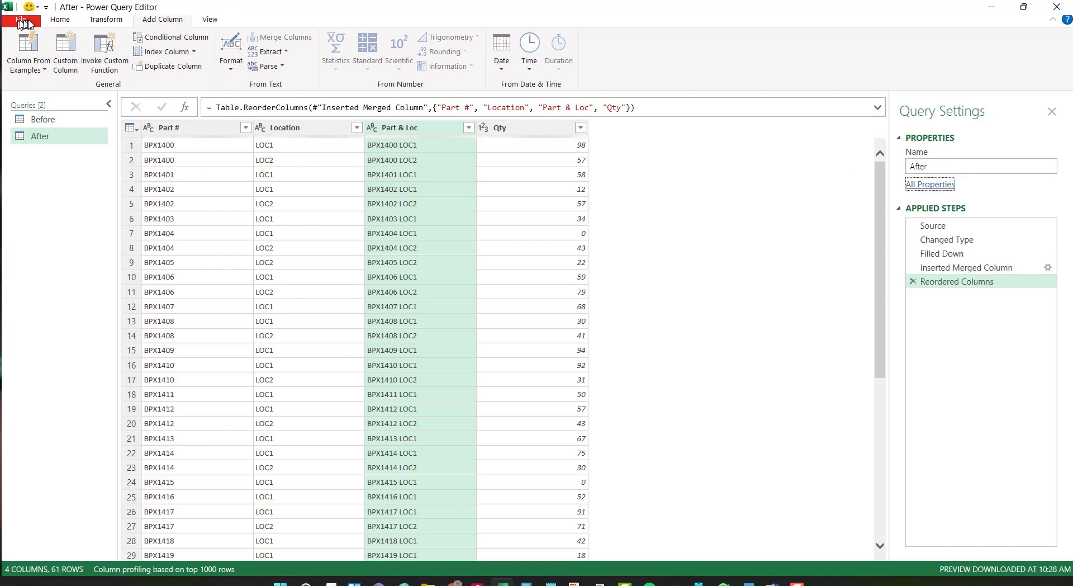
Close the editor and load the After query as a connection only.
click(60, 20)
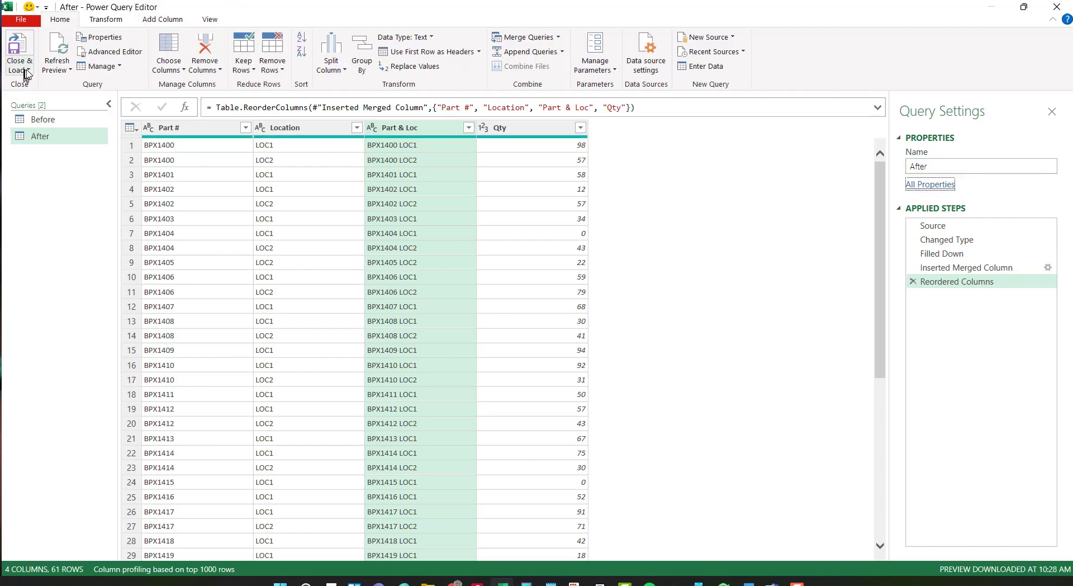
click(29, 71)
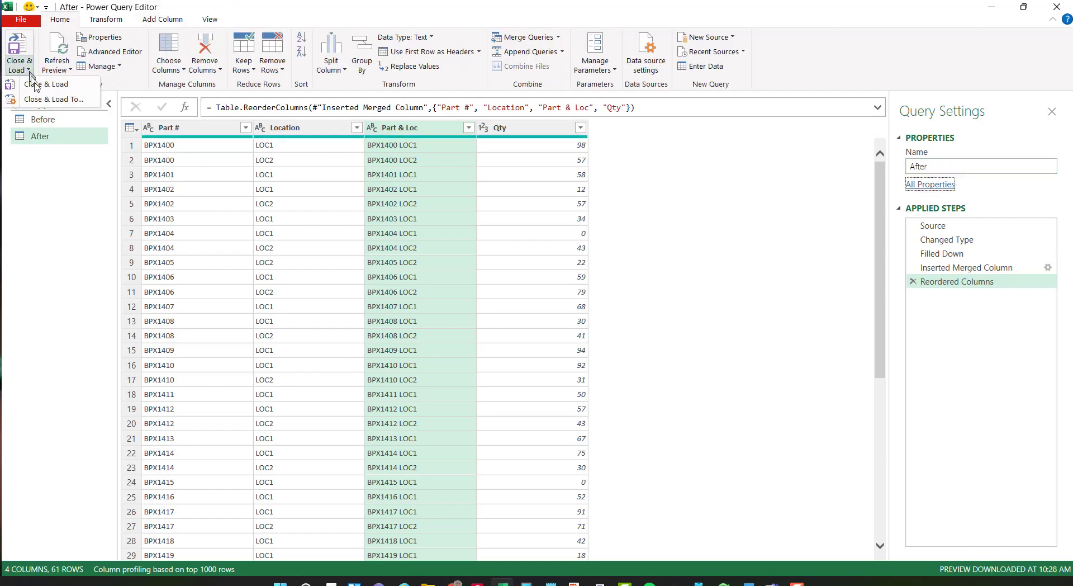
click(53, 104)
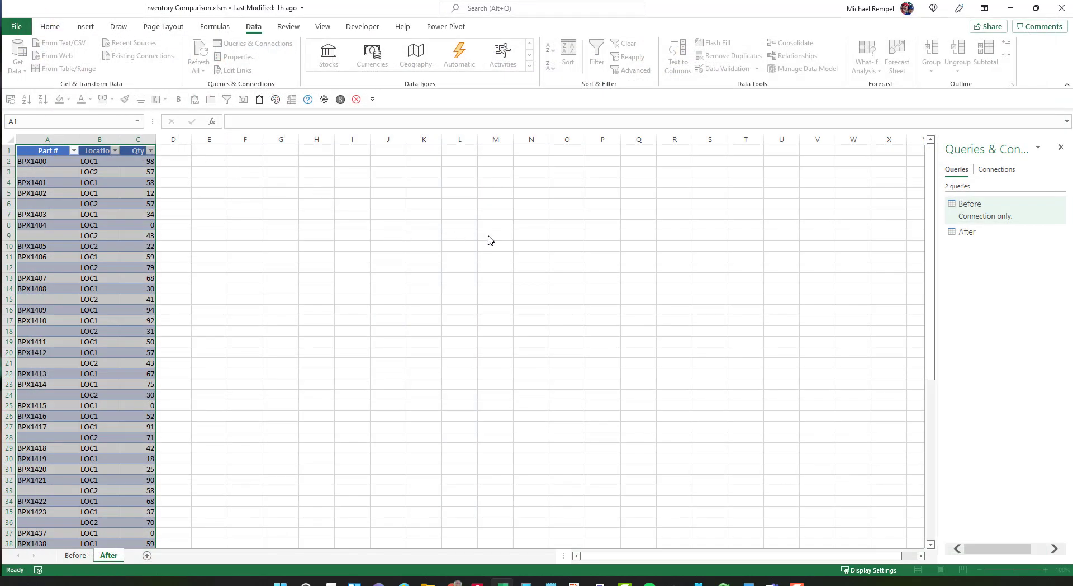
click(439, 228)
click(484, 303)
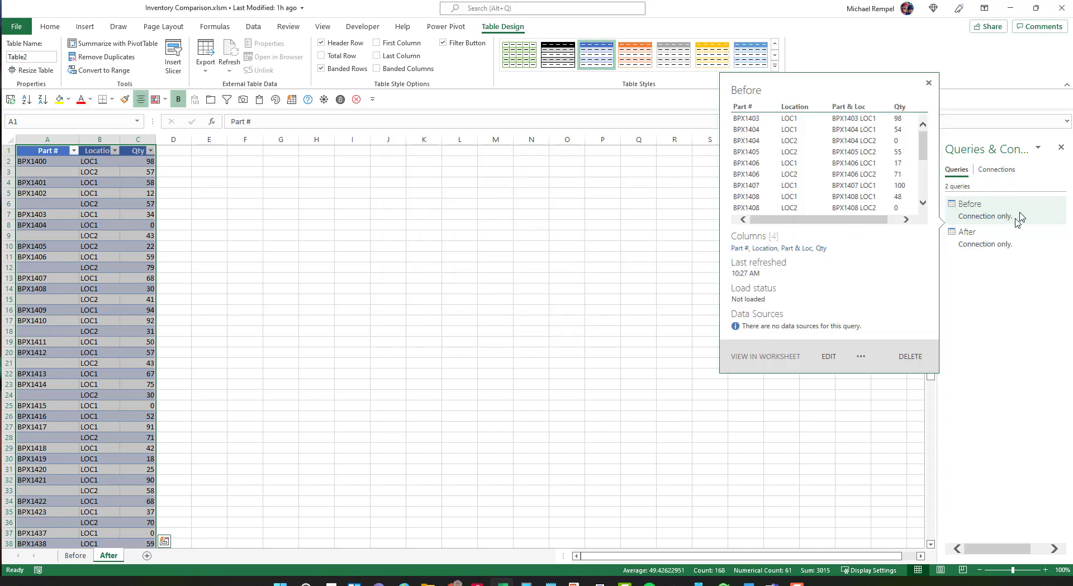
Start a merge of the Before query with the After query, matching both on the Part & Loc column.
mouse_move(990, 246)
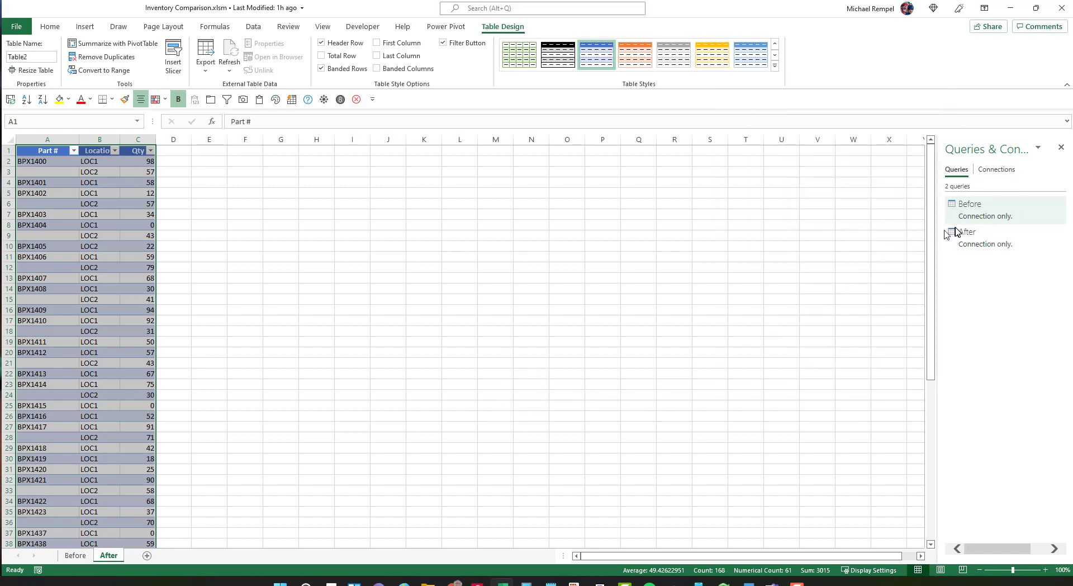
mouse_move(983, 211)
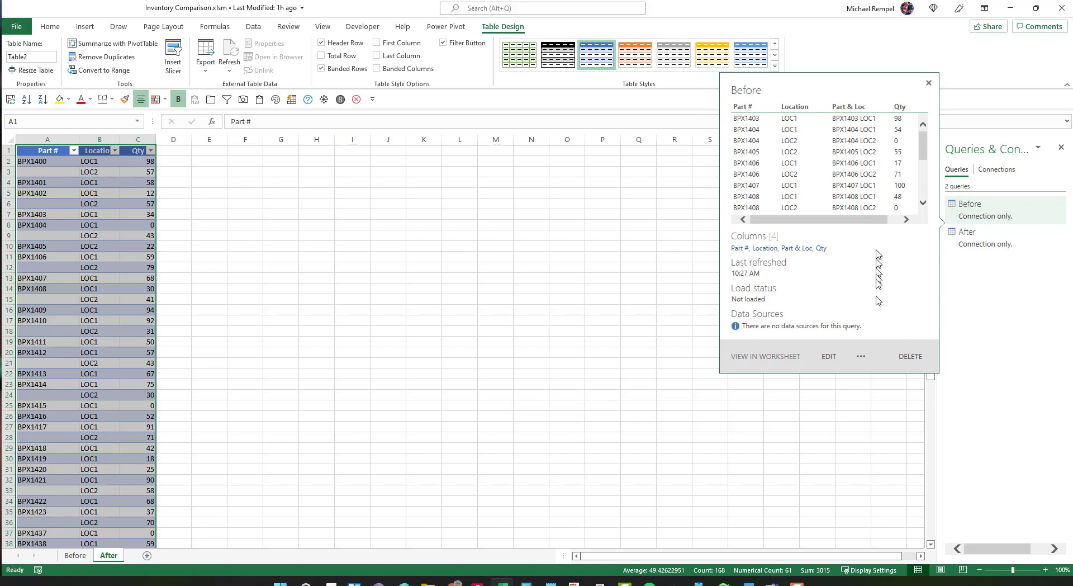
click(861, 357)
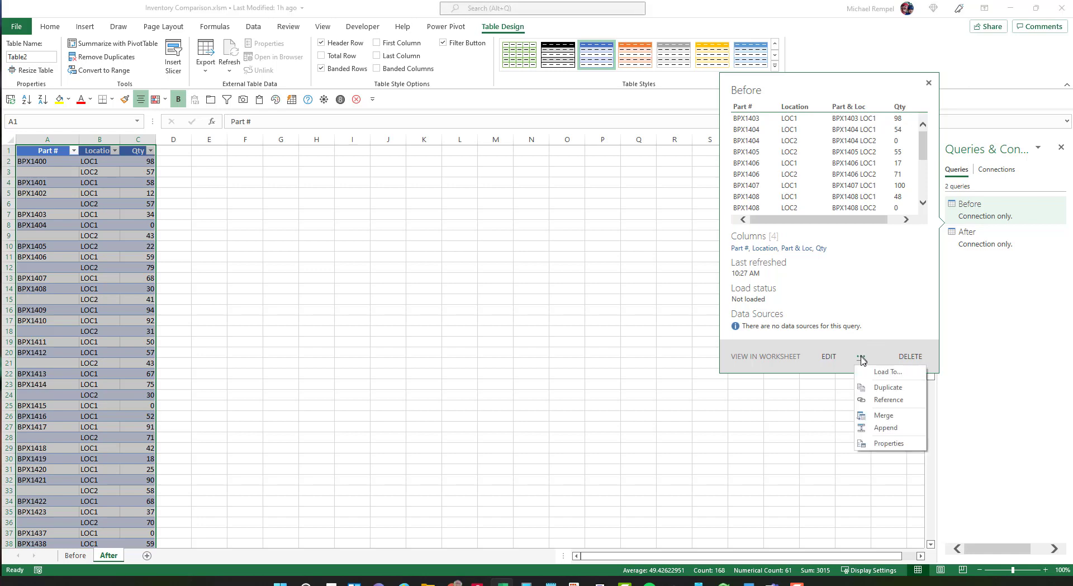
click(881, 416)
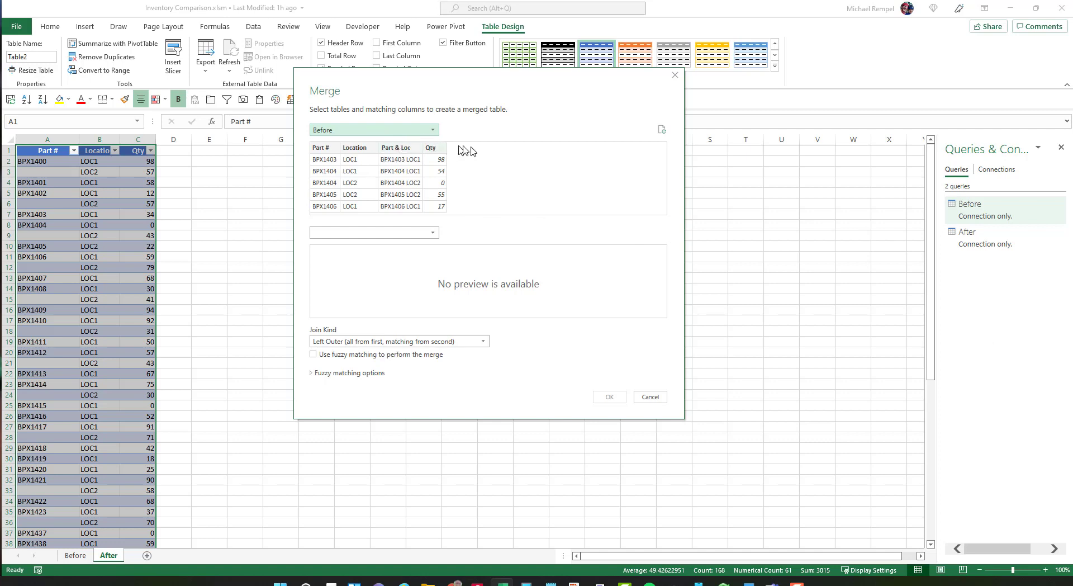
click(396, 149)
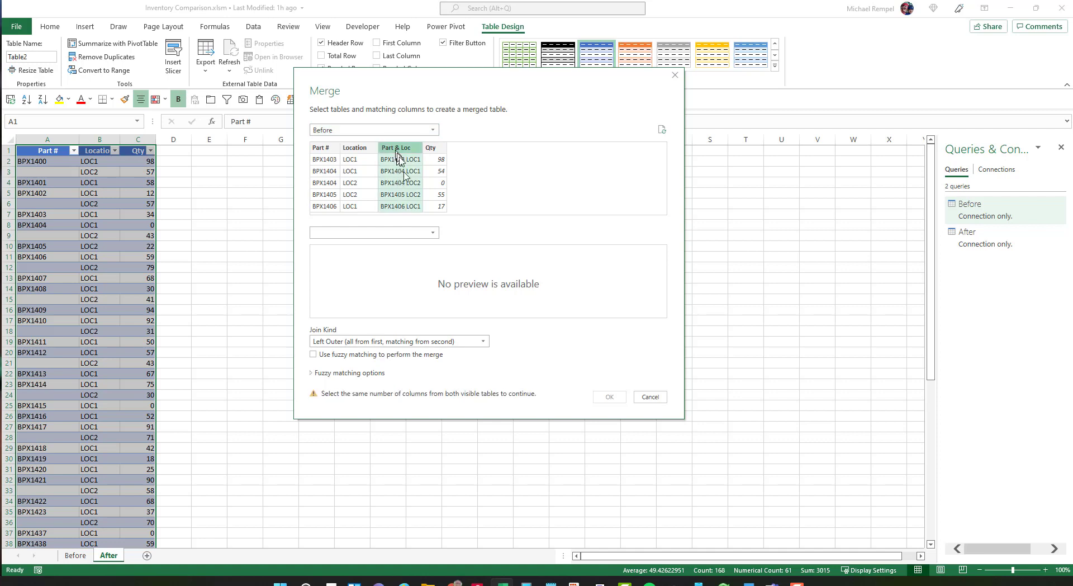
click(436, 237)
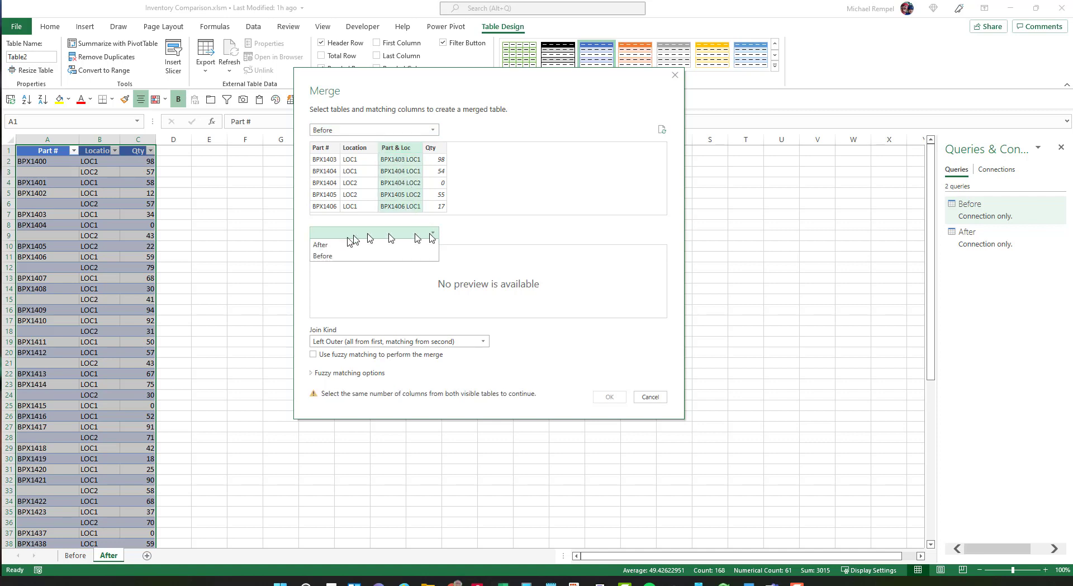
click(329, 246)
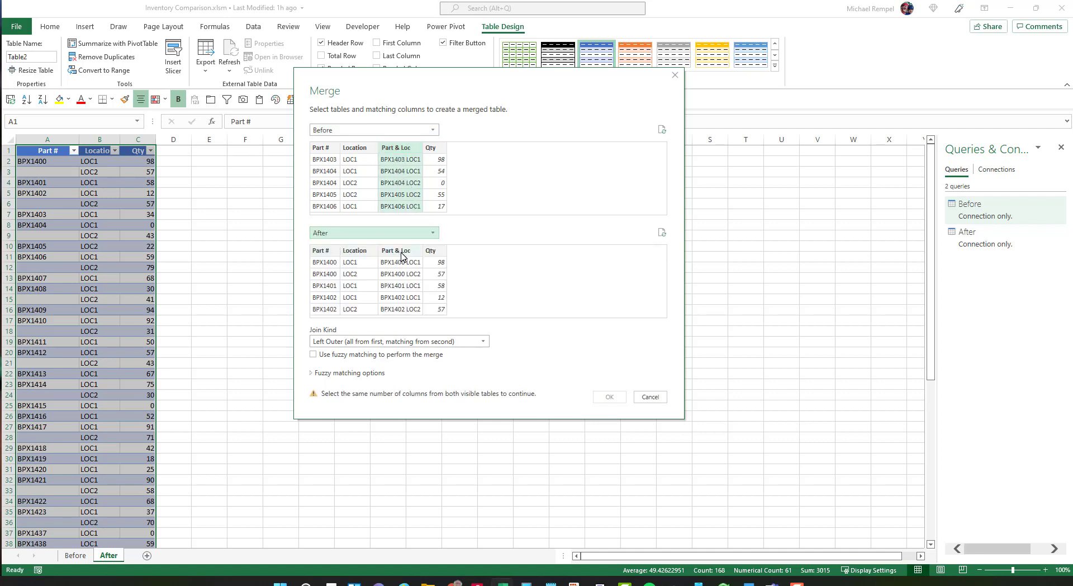
click(401, 252)
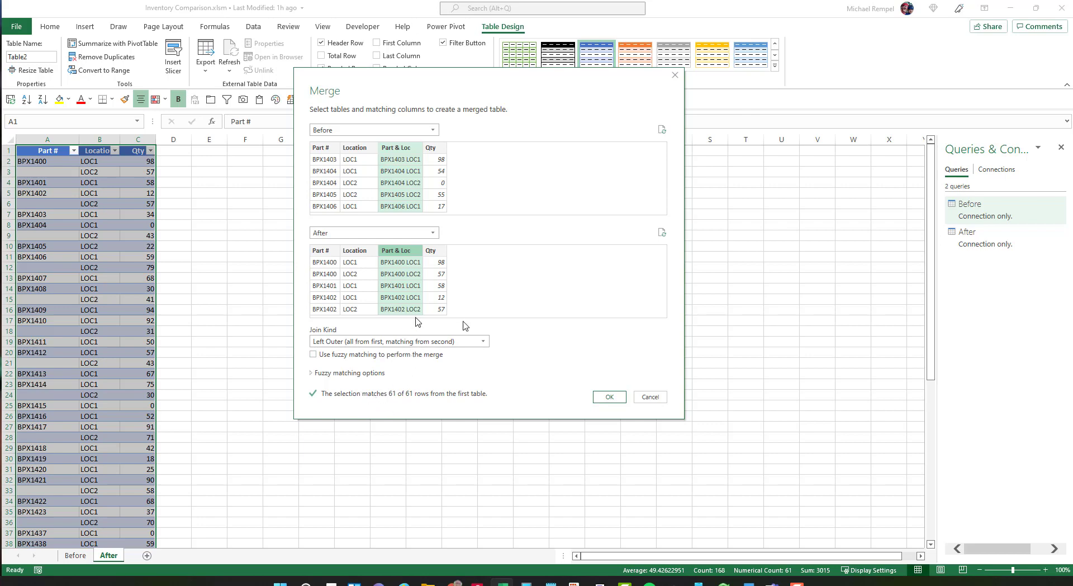
Choose the Left Outer join (all from first, matching from second) and create the merged query.
click(484, 344)
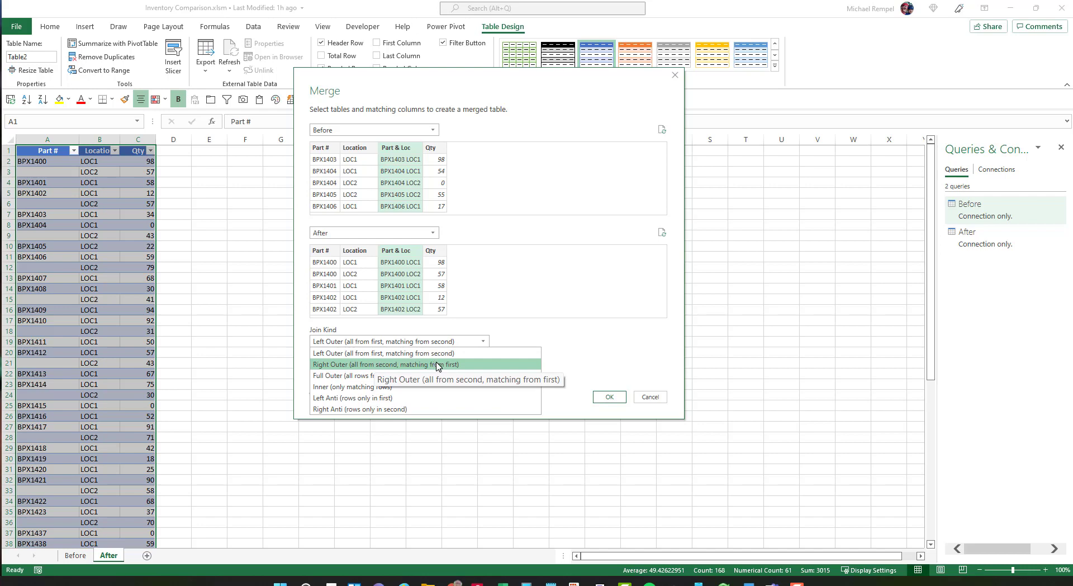
click(399, 354)
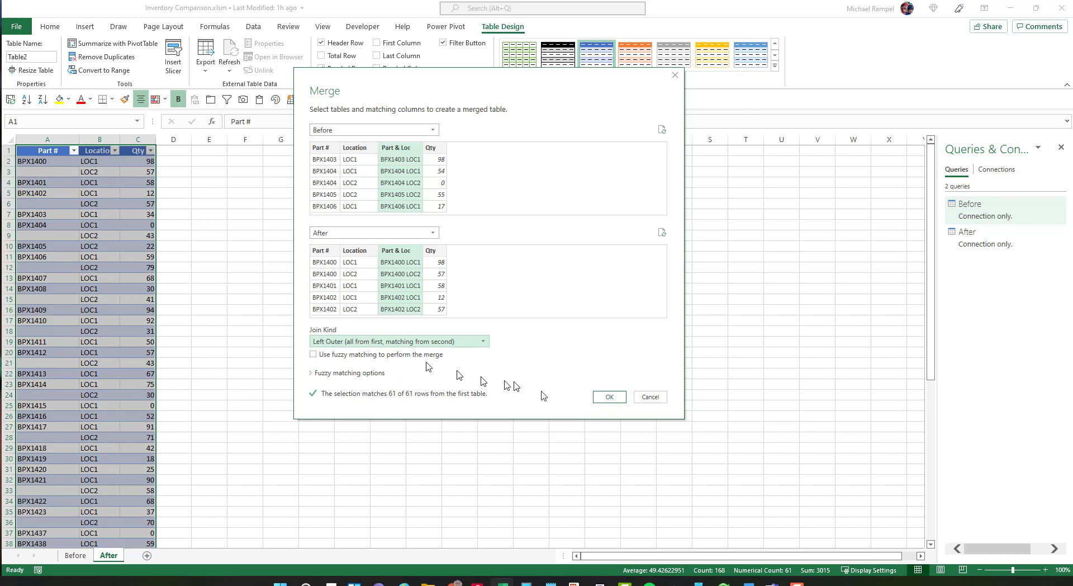
click(609, 396)
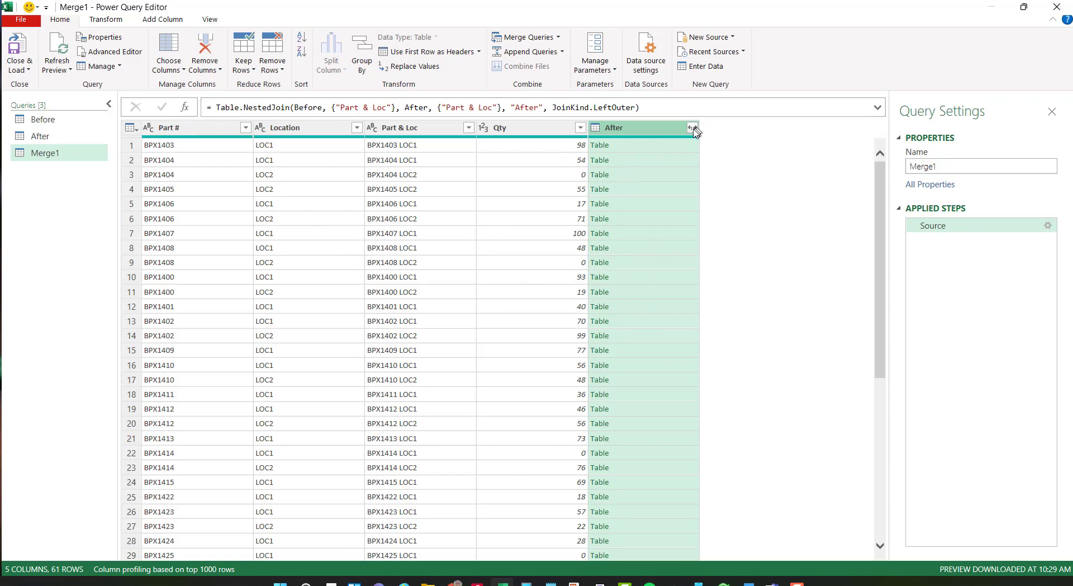
Preview the first row's nested table, then expand the After column to all its fields, keeping the original column name as prefix.
click(649, 147)
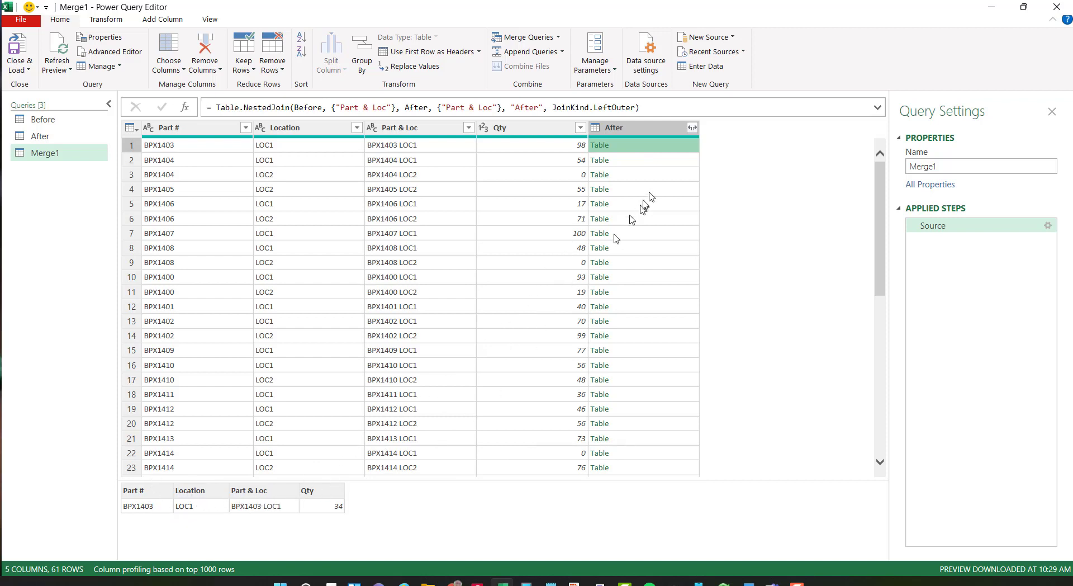
click(692, 128)
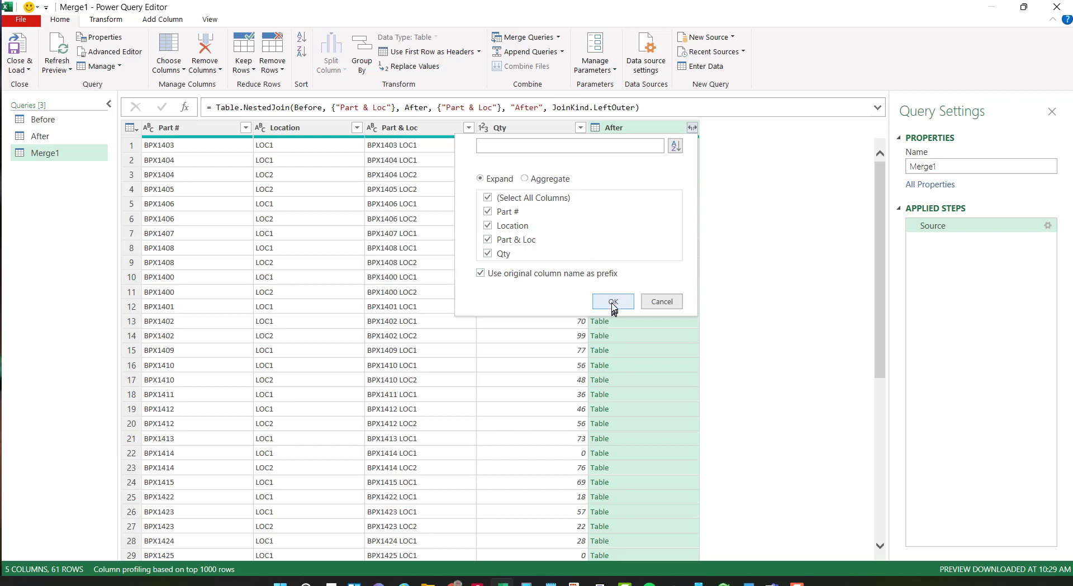
click(613, 301)
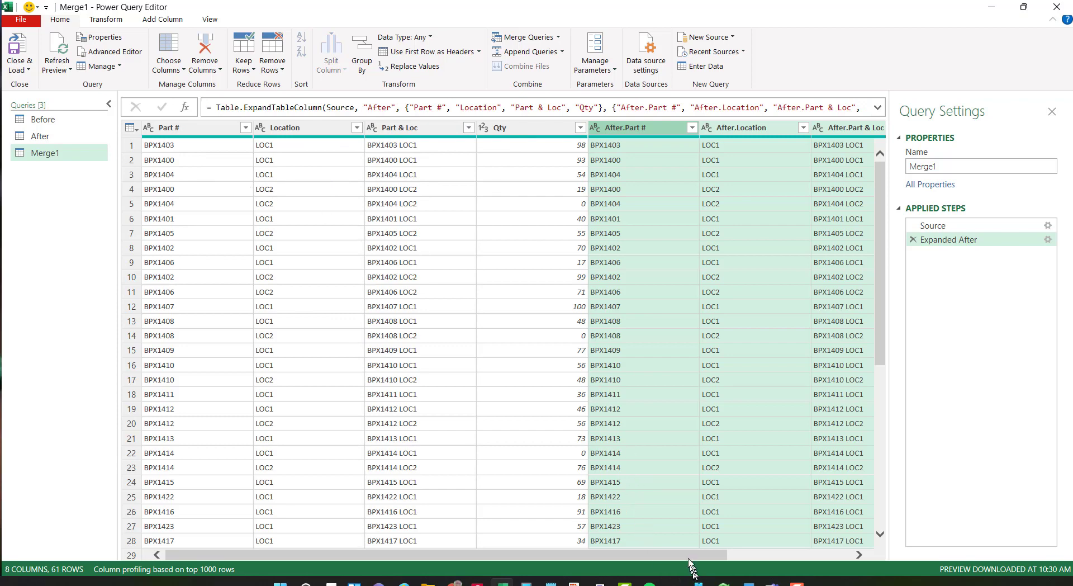
drag(688, 560, 539, 558)
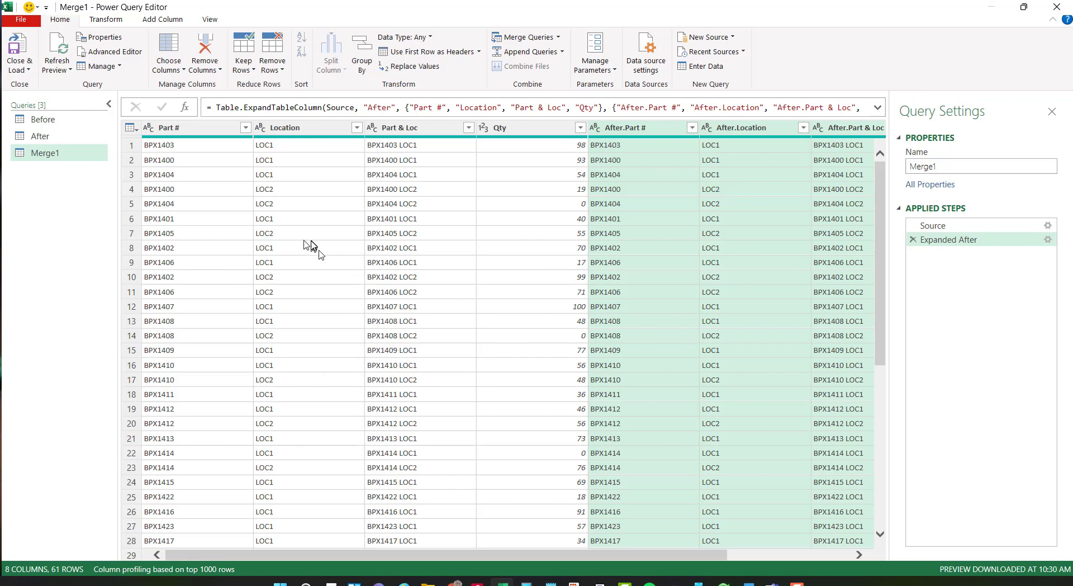
Keep only the Part #, Location, Qty and After.Qty columns in the merged query, removing all other columns.
click(211, 129)
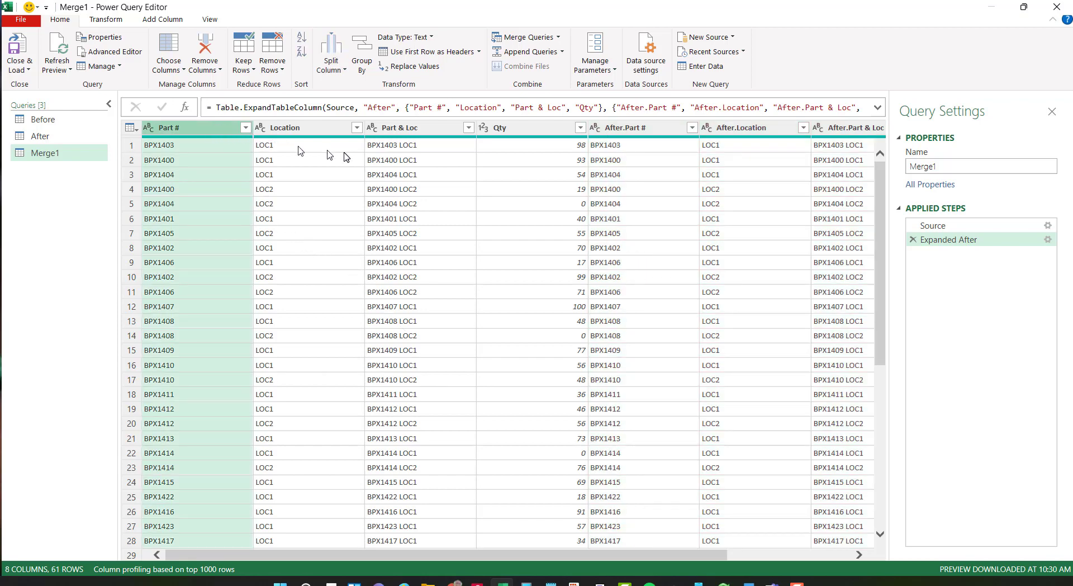
ctrl+click(320, 130)
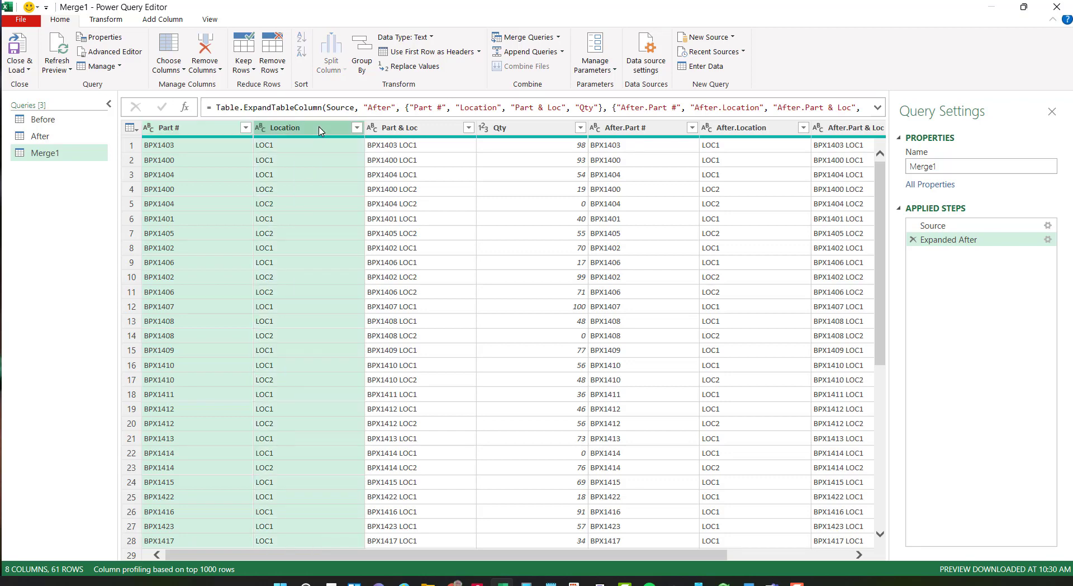
ctrl+click(534, 130)
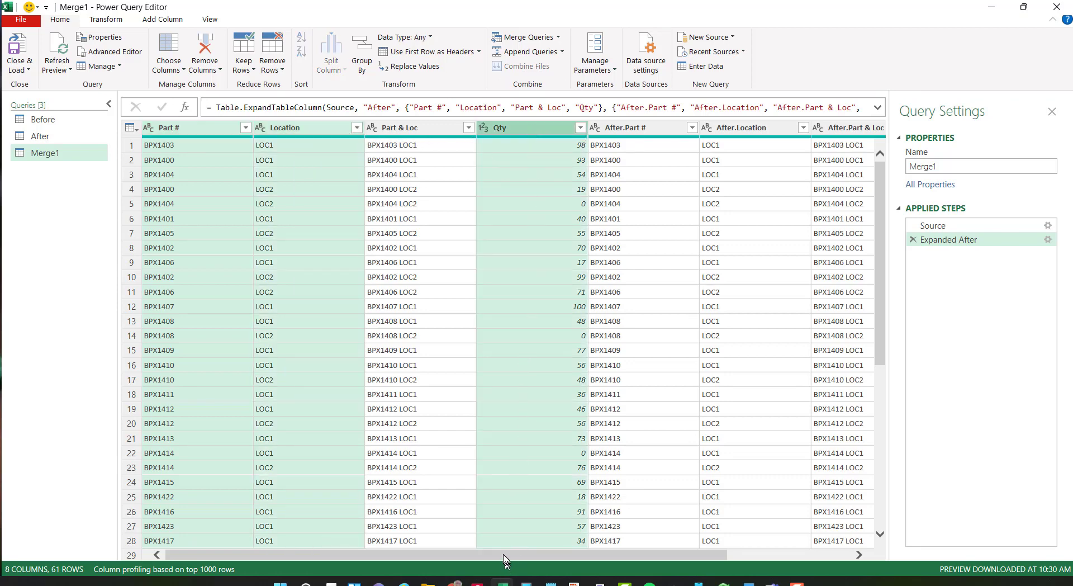
drag(503, 555, 696, 556)
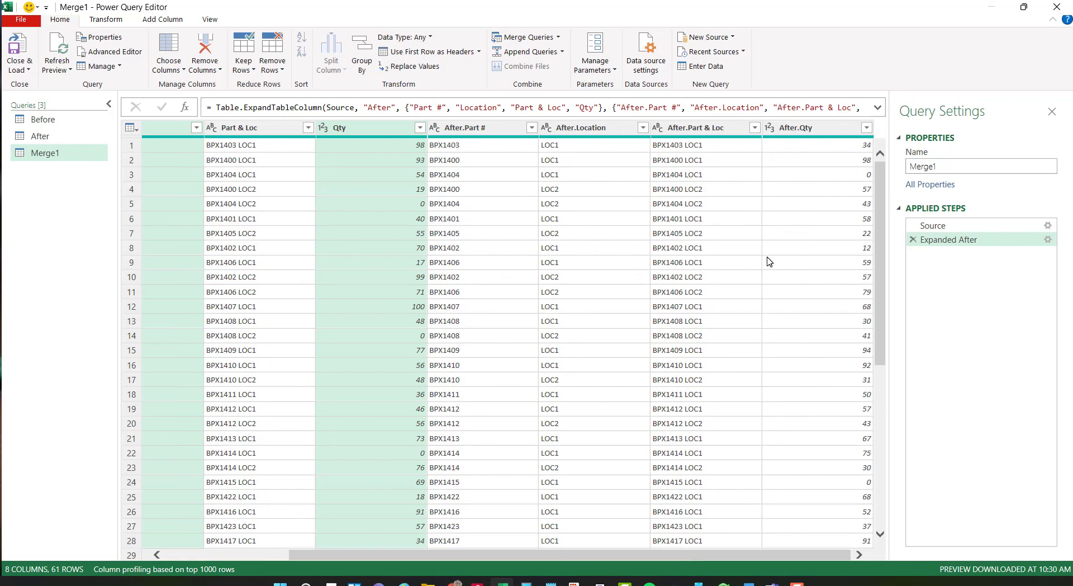
click(802, 128)
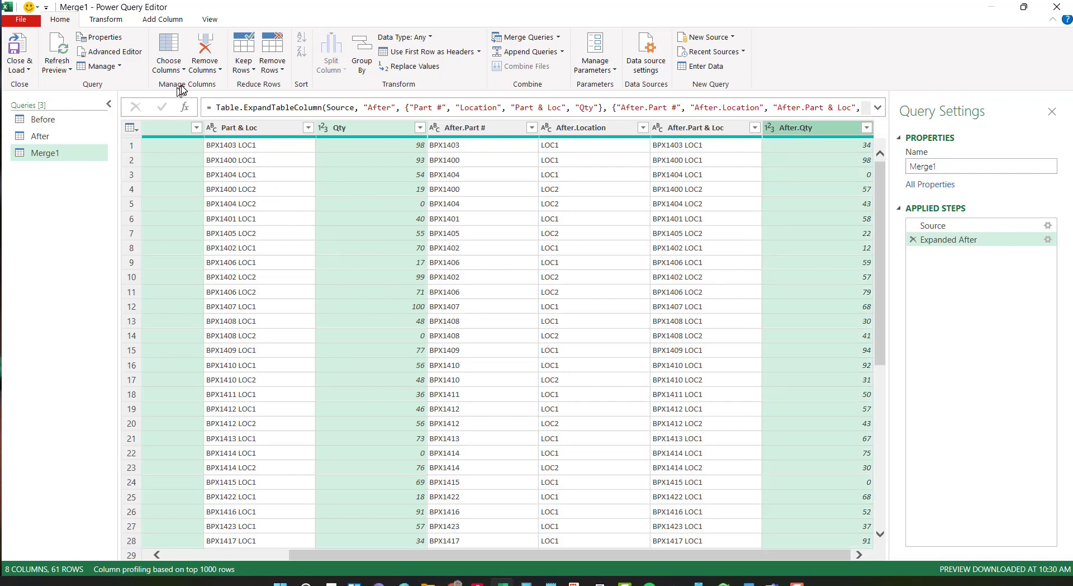
click(220, 71)
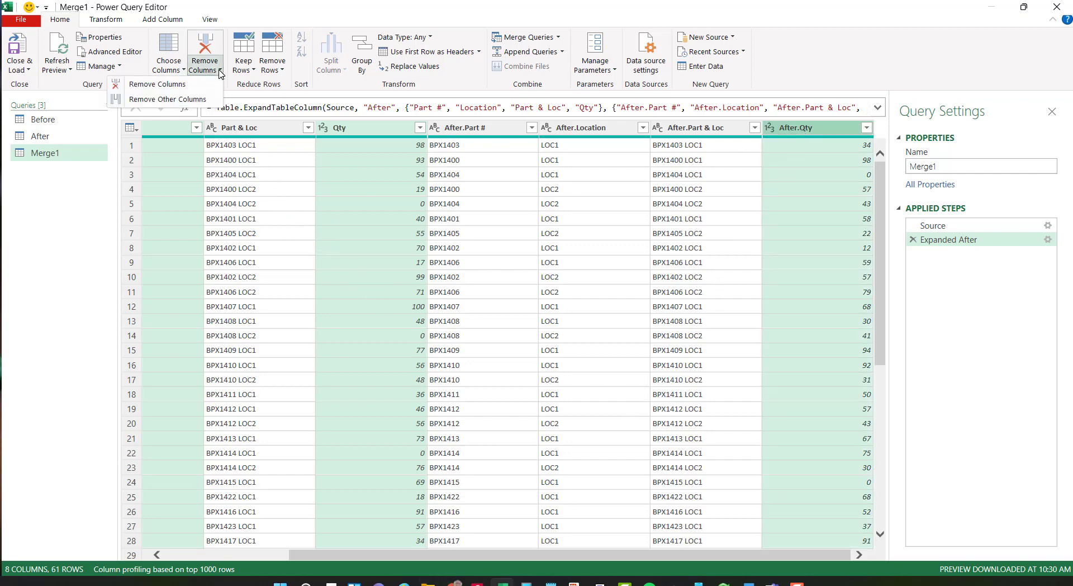
click(201, 103)
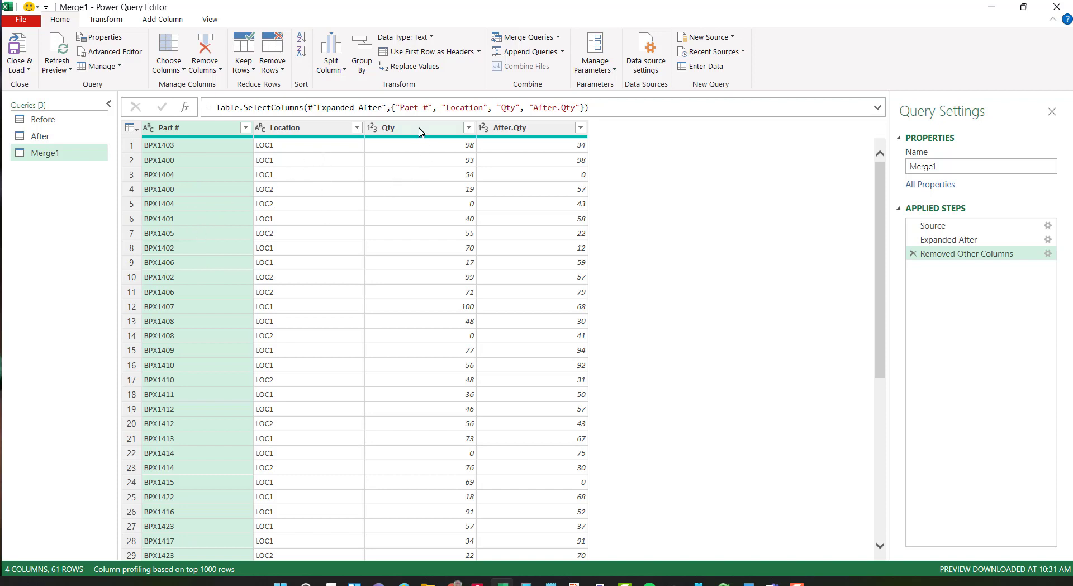
Rename the Qty column as Before and the After.Qty column as After.
click(389, 130)
double_click(389, 129)
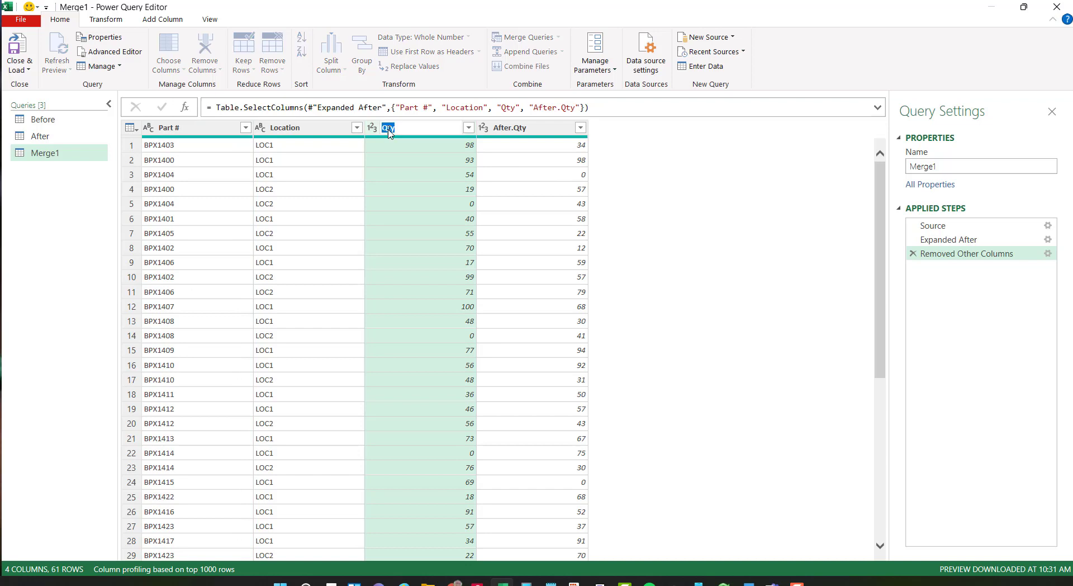
text(Before)
key(Return)
click(520, 129)
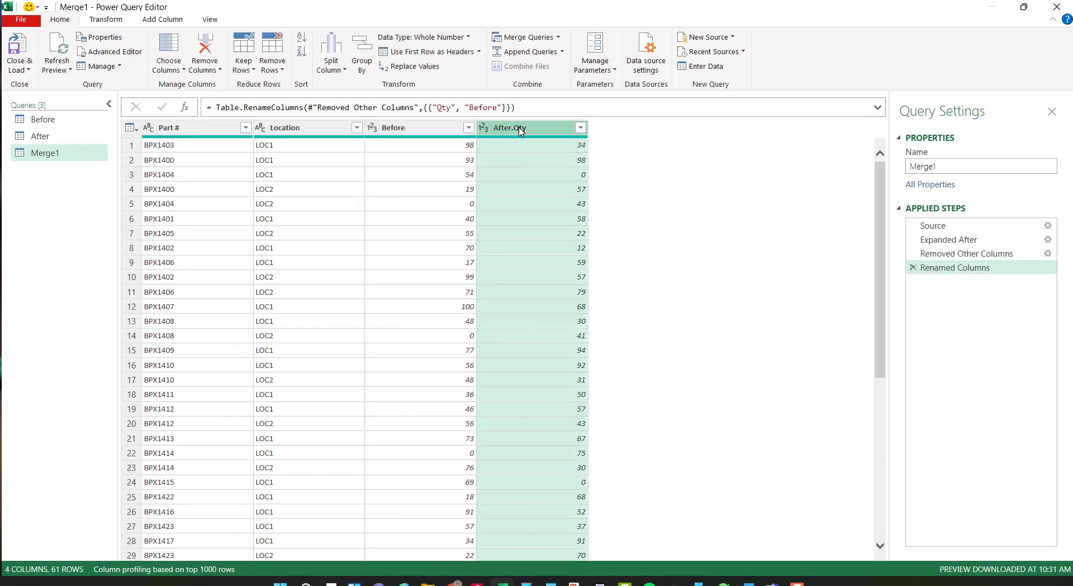
double_click(519, 128)
click(542, 126)
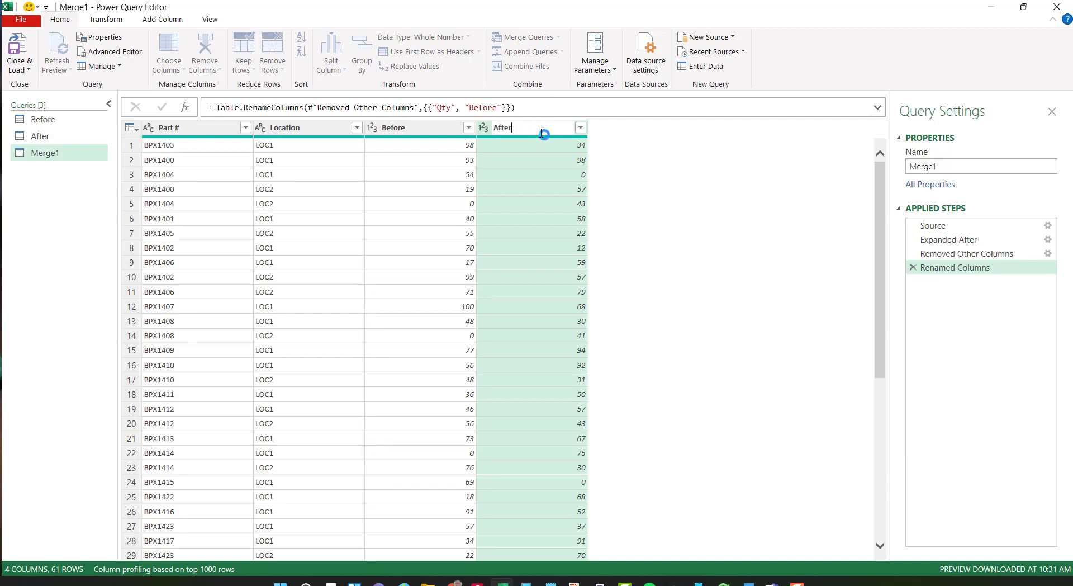
key(Return)
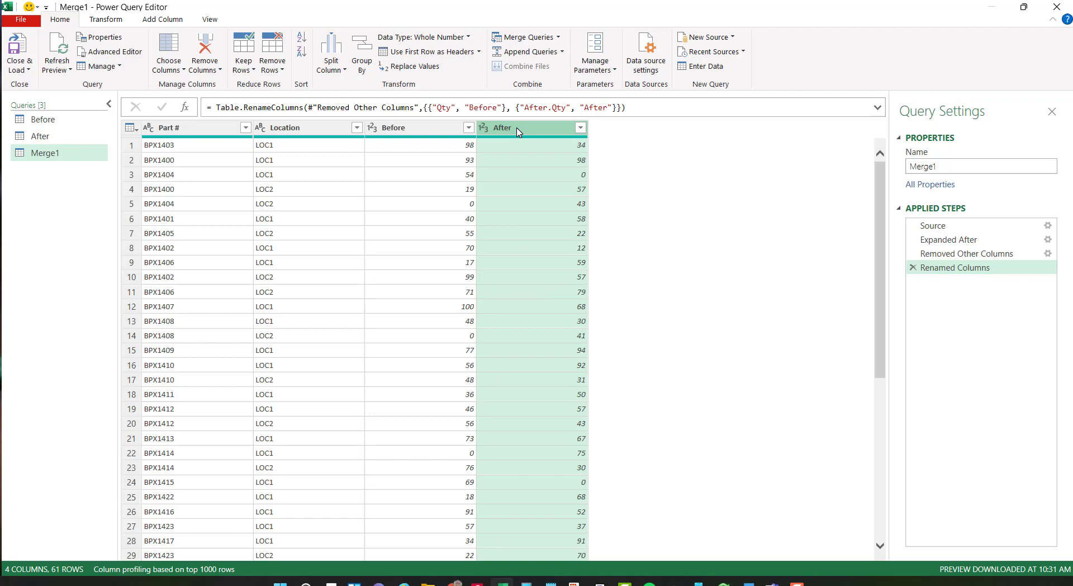
Add a column that subtracts Before from After, and delete that subtraction from the query's applied steps.
ctrl+click(404, 130)
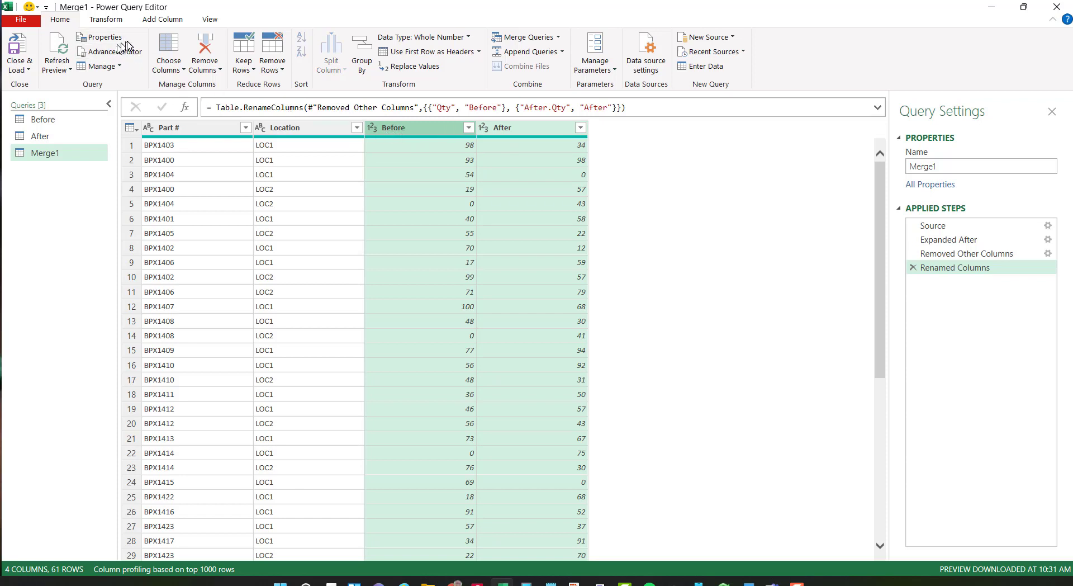
click(162, 20)
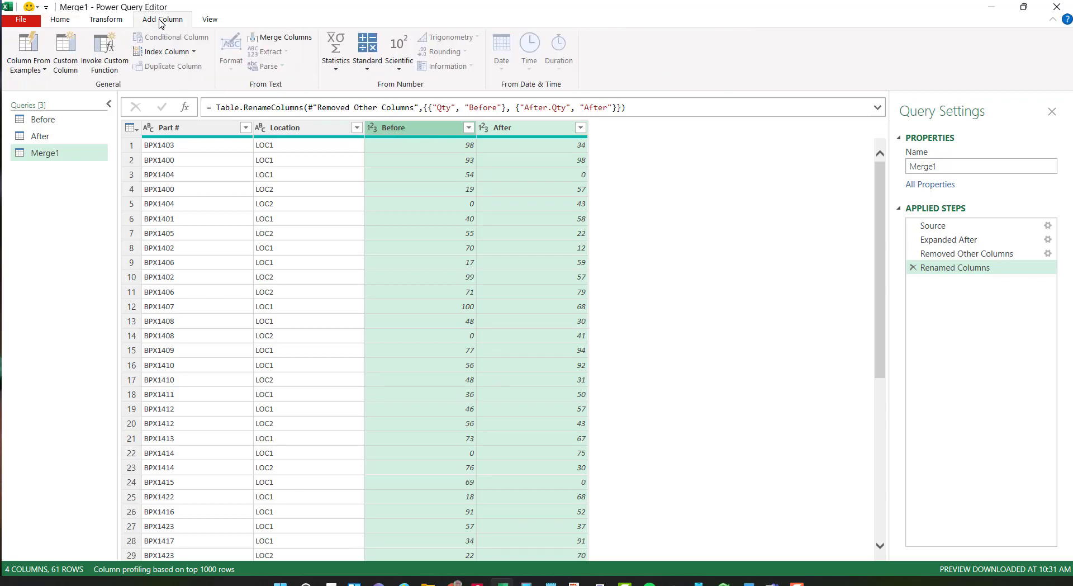
click(366, 69)
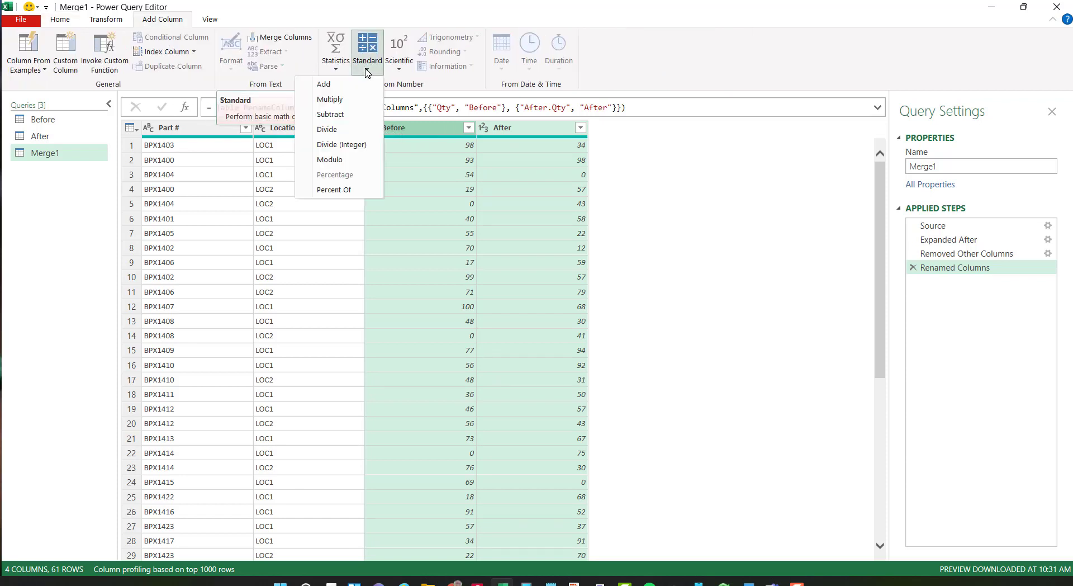
click(358, 118)
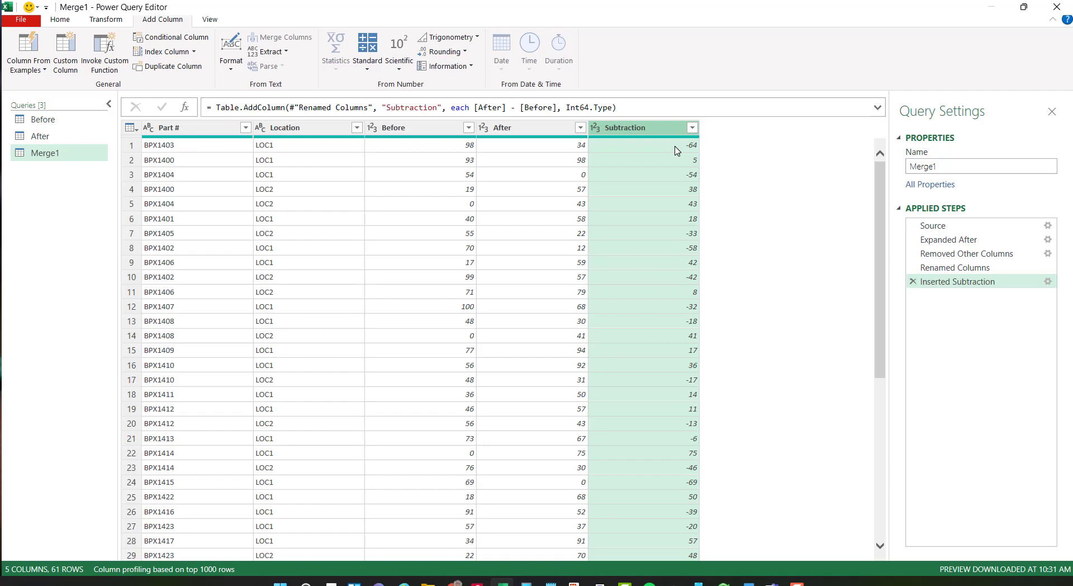
click(913, 282)
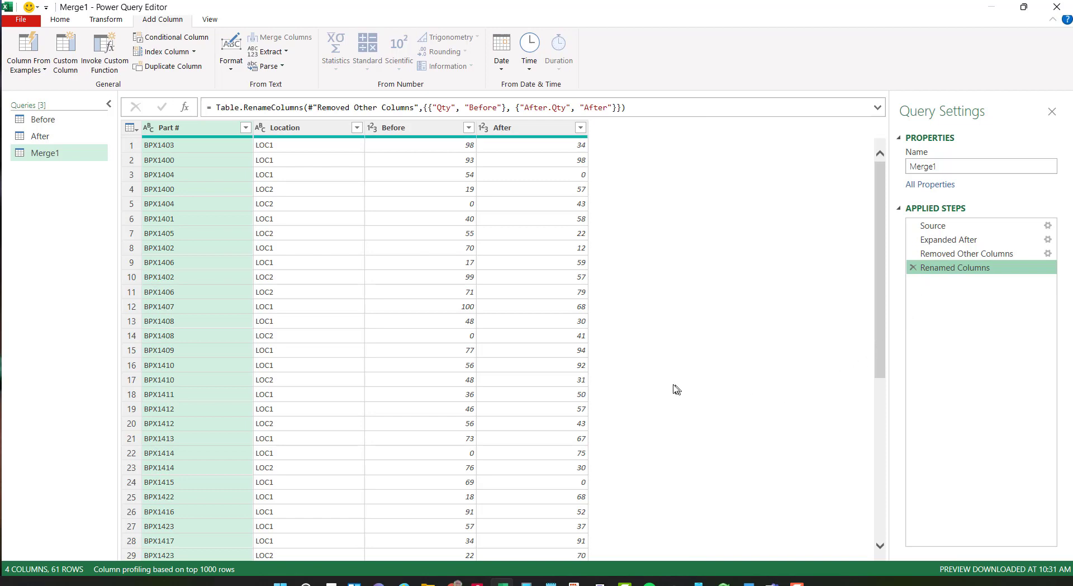
Try the reverse order with a column that subtracts After from Before, and delete the inserted subtraction.
click(436, 129)
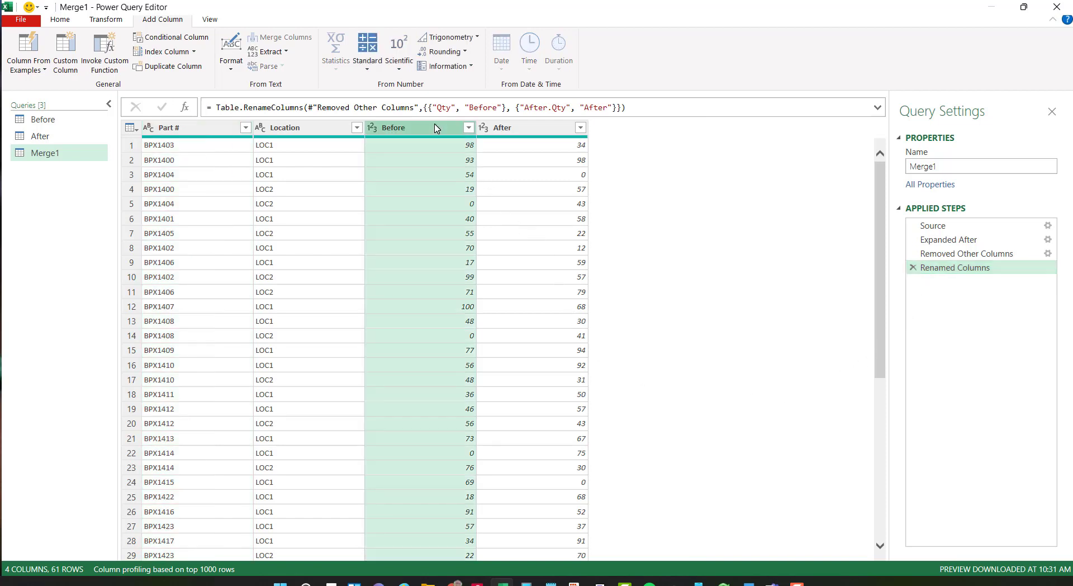
ctrl+click(540, 131)
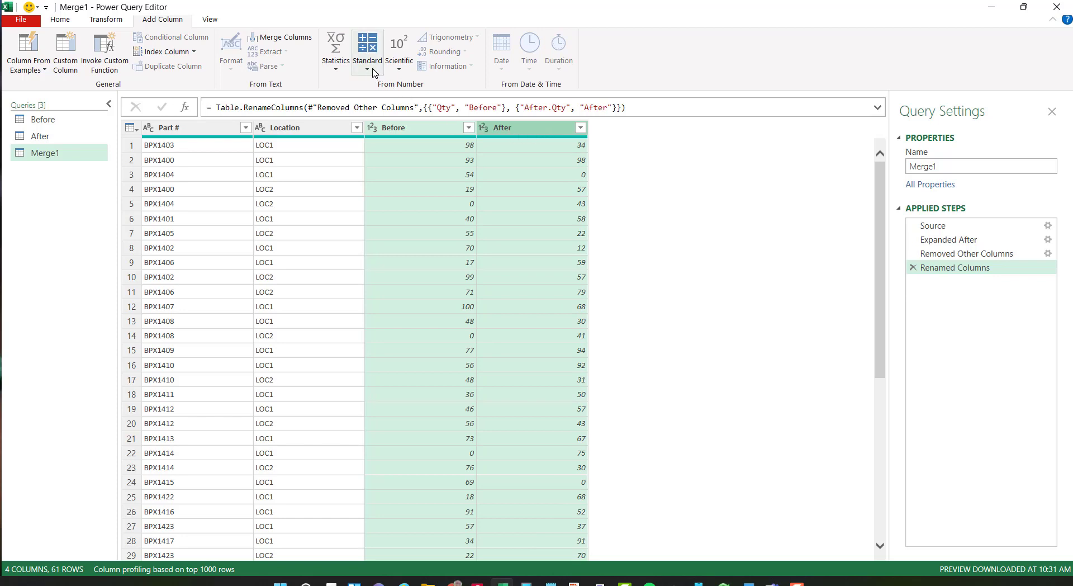
click(367, 52)
click(366, 115)
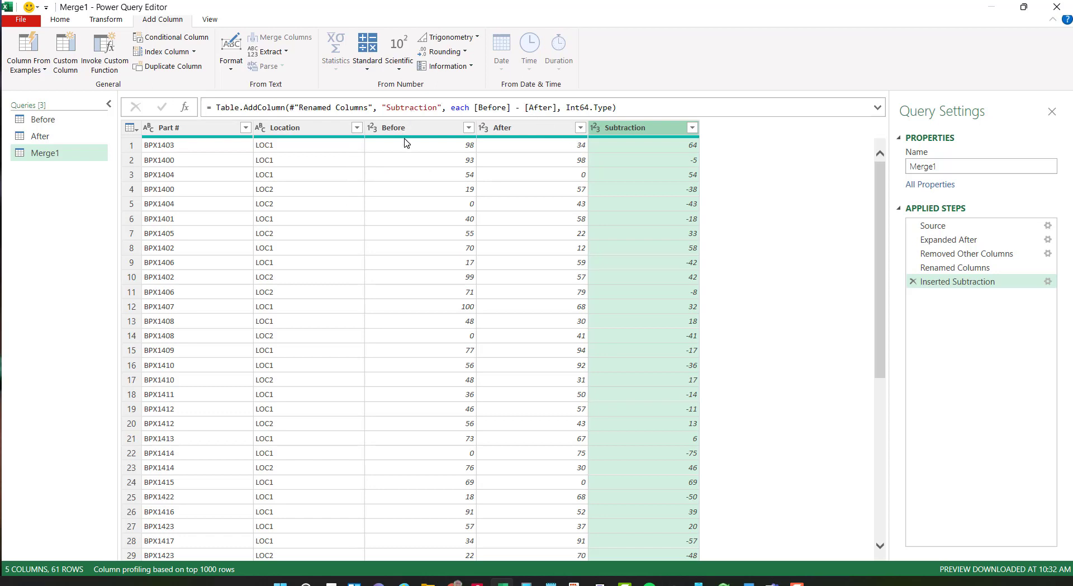
click(912, 281)
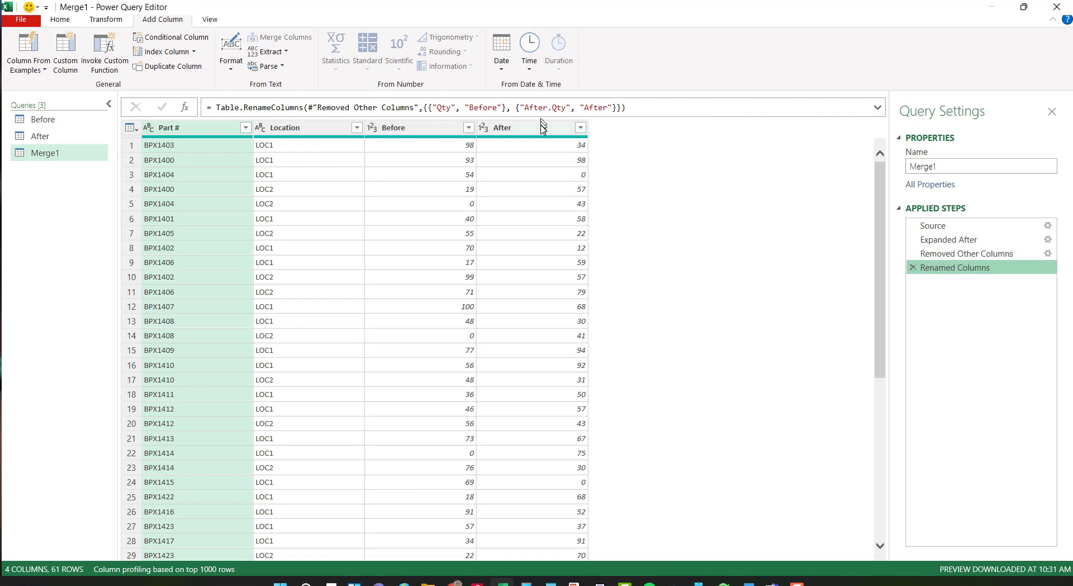
Insert a subtraction column calculating After minus Before by selecting the After column first.
click(541, 131)
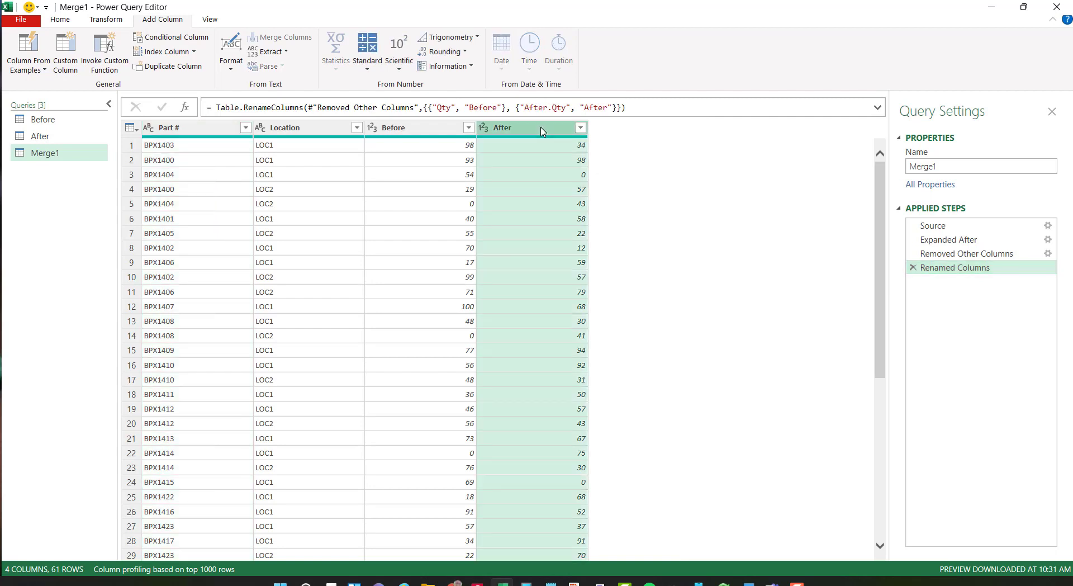
ctrl+click(406, 131)
click(368, 62)
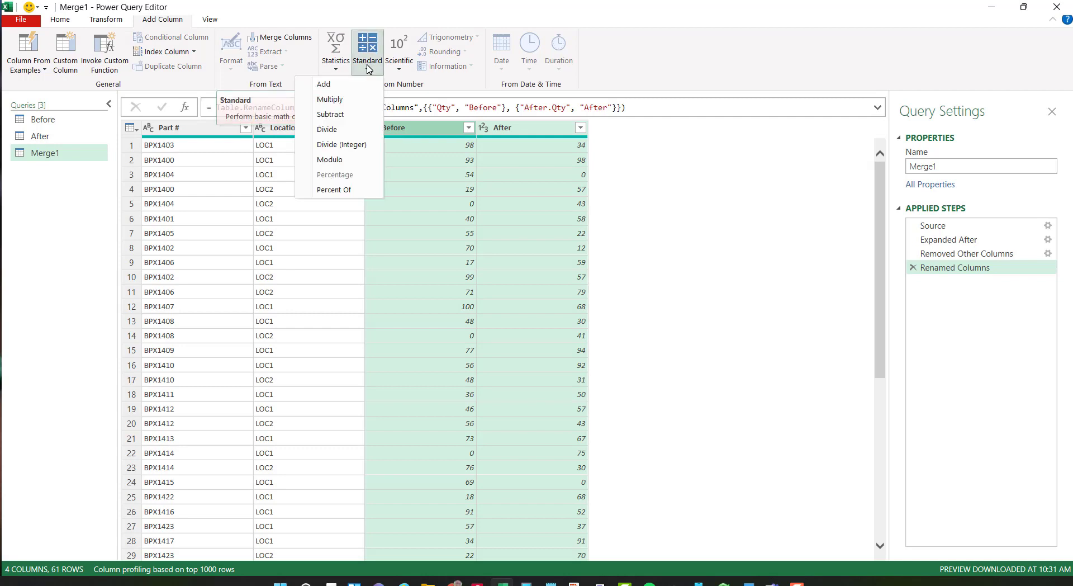
click(357, 116)
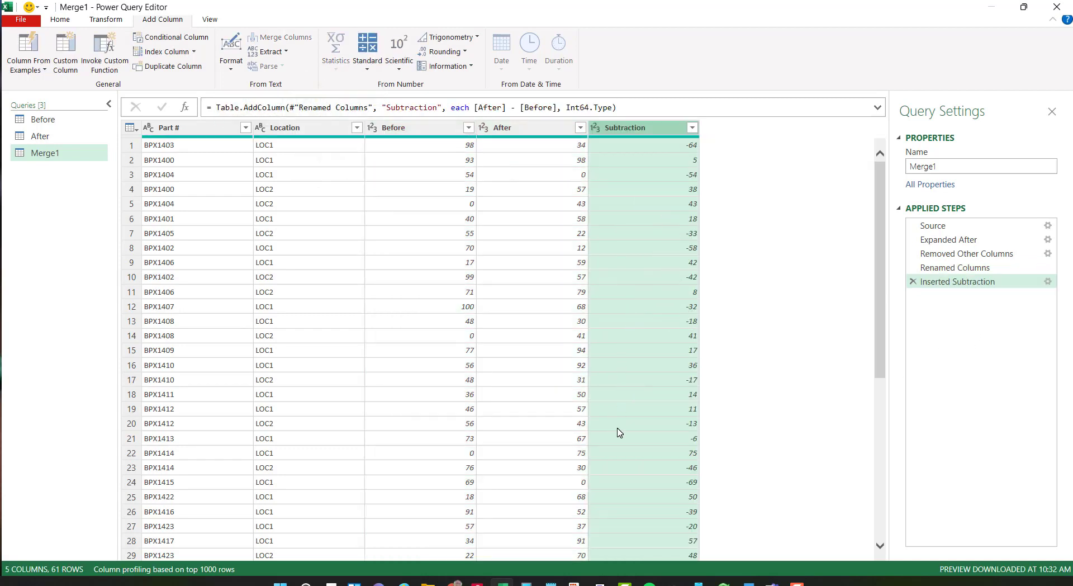
Close the editor and load the merged query as a table on a new worksheet.
click(60, 20)
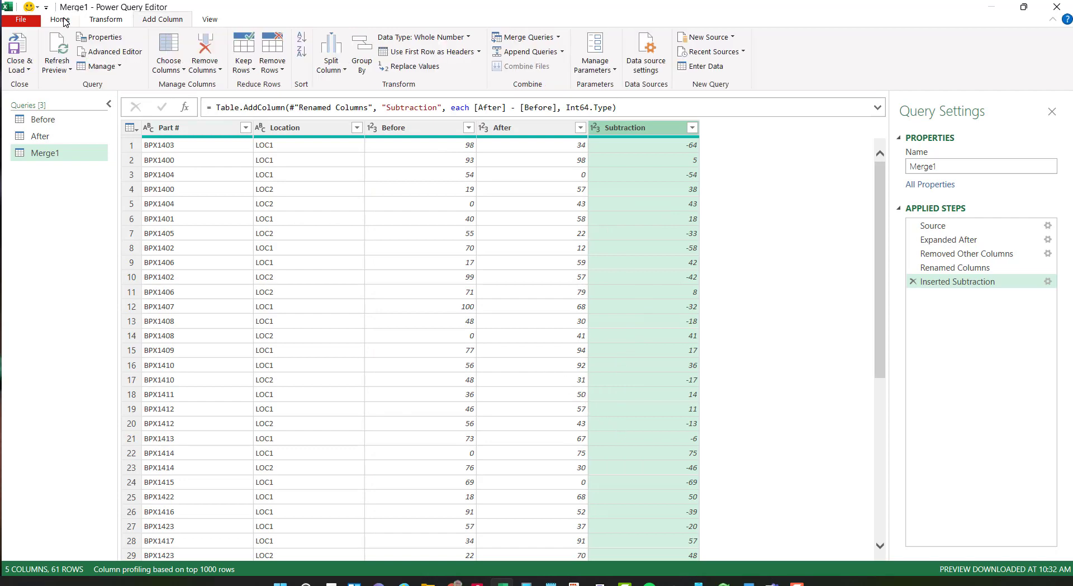
click(27, 70)
click(26, 36)
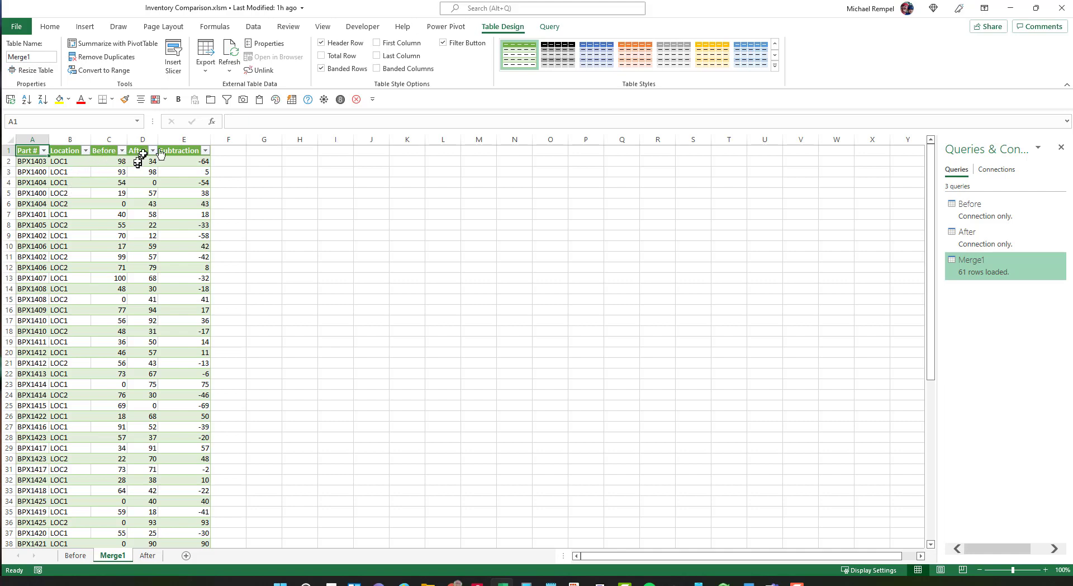
Sort the loaded Merge1 table by Part # in ascending order.
click(26, 204)
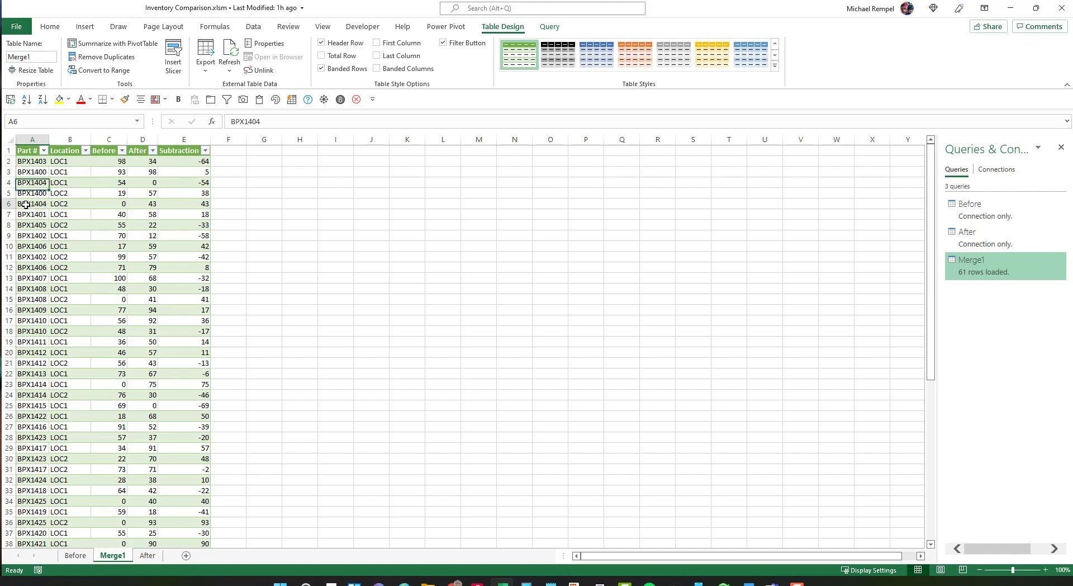
click(254, 26)
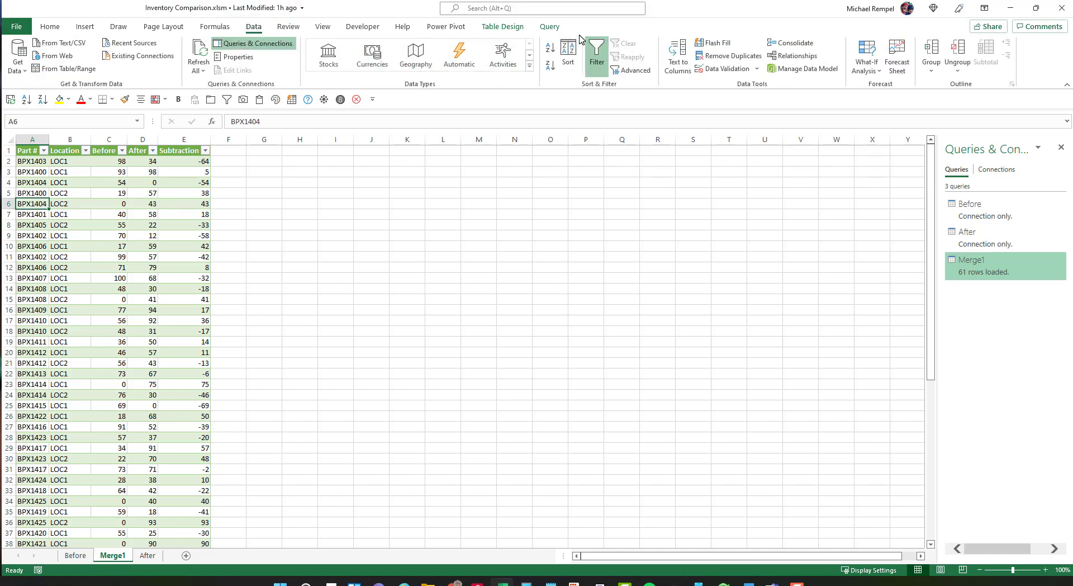
click(550, 48)
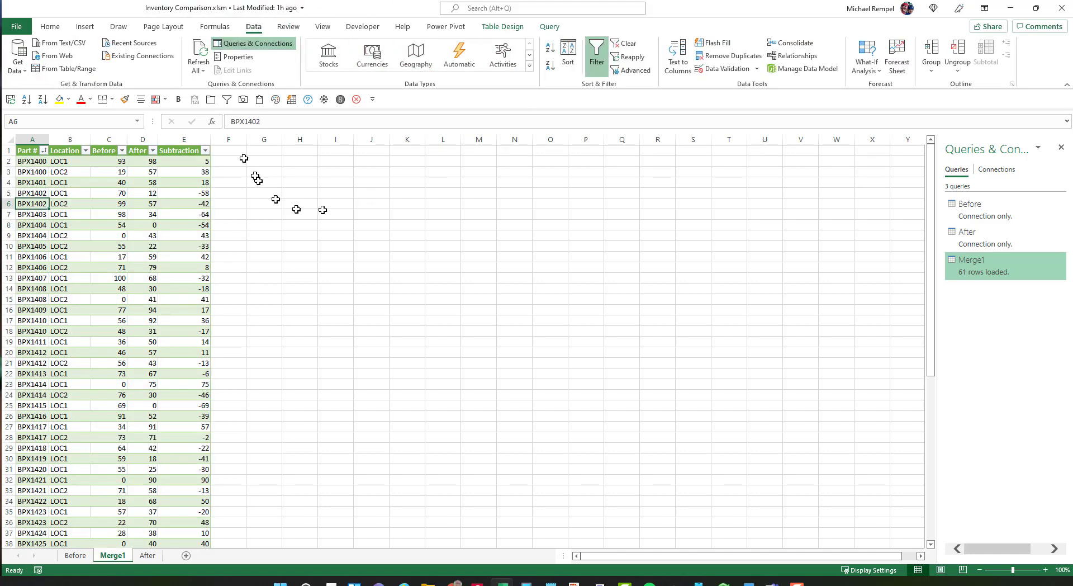